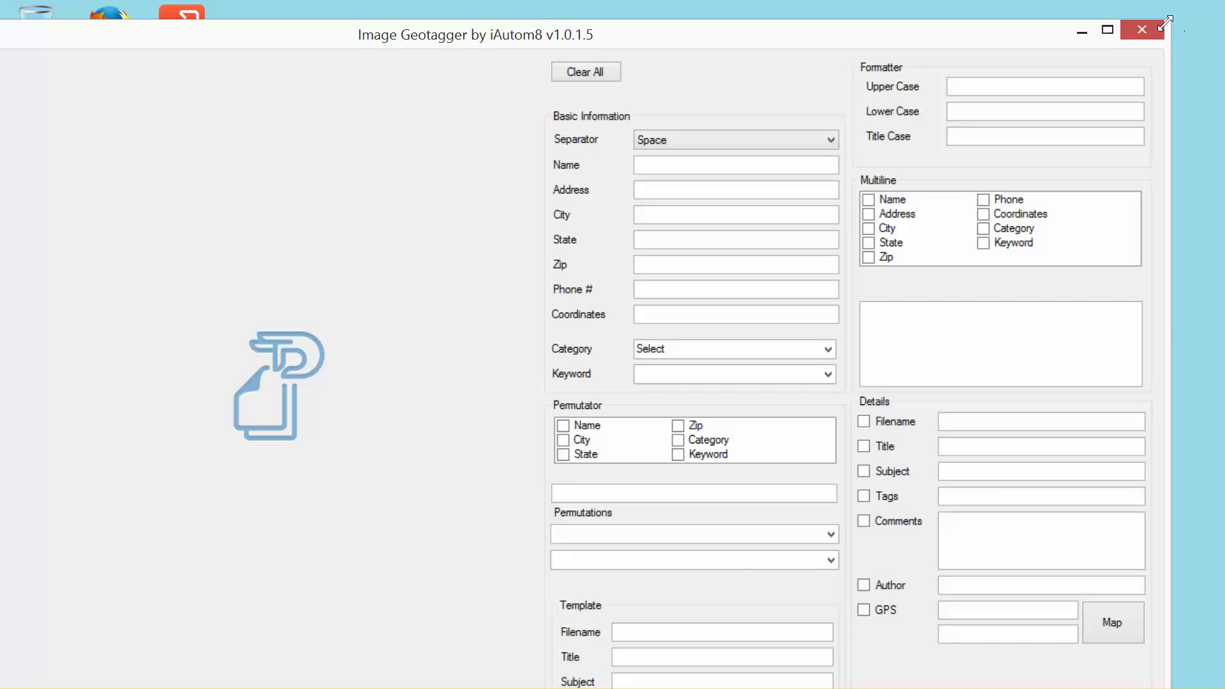
Shrink the Image Geotagger window and move it right so the desktop icons show
drag(1173, 20, 768, 189)
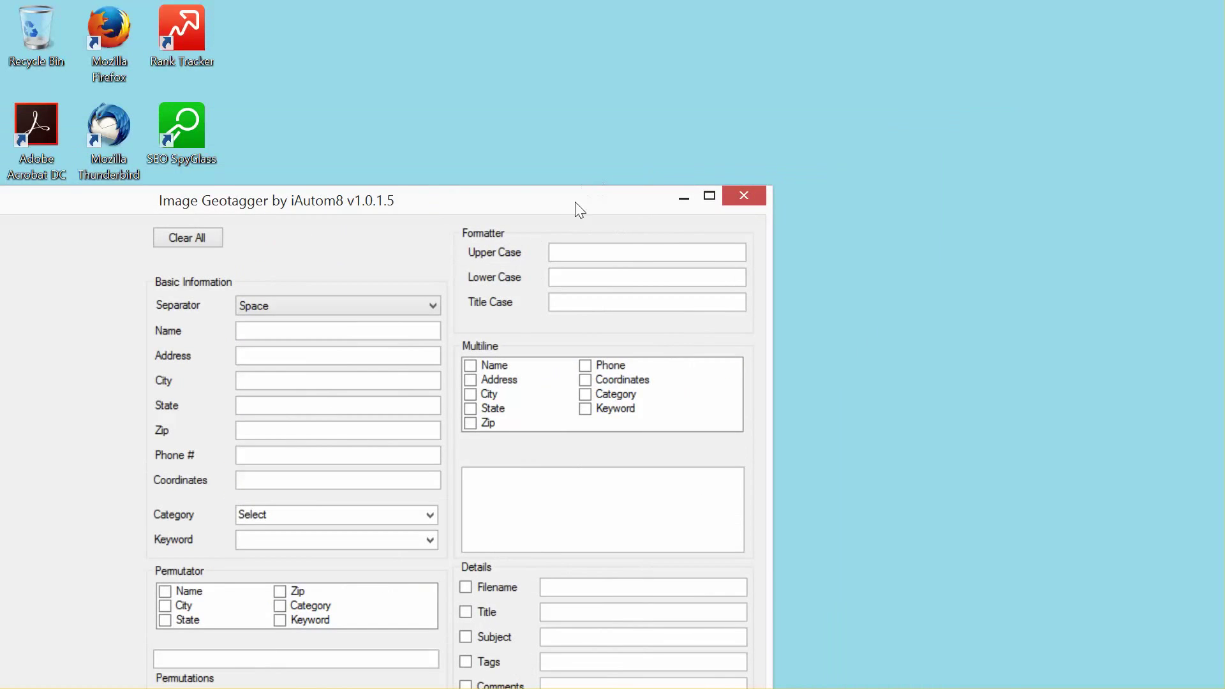
drag(577, 208, 921, 59)
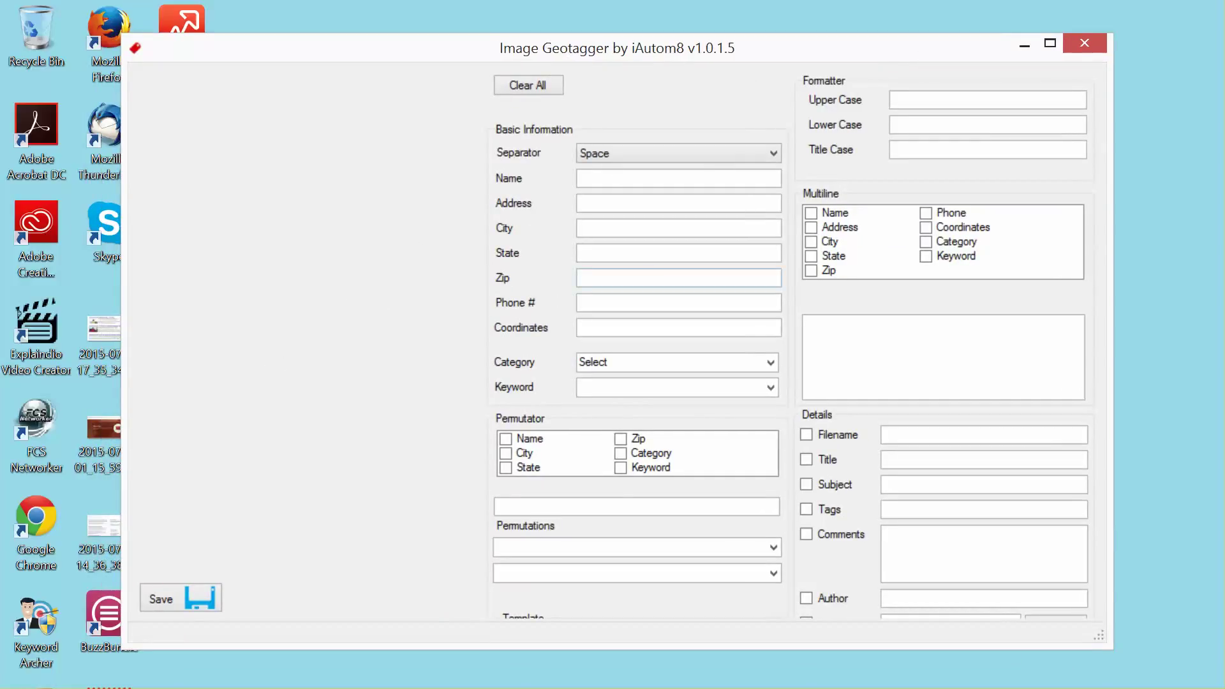
Load the pictures 56, Advertising-Agency-Wichita and content2 into Image Geotagger, then close Explorer
key(super+e)
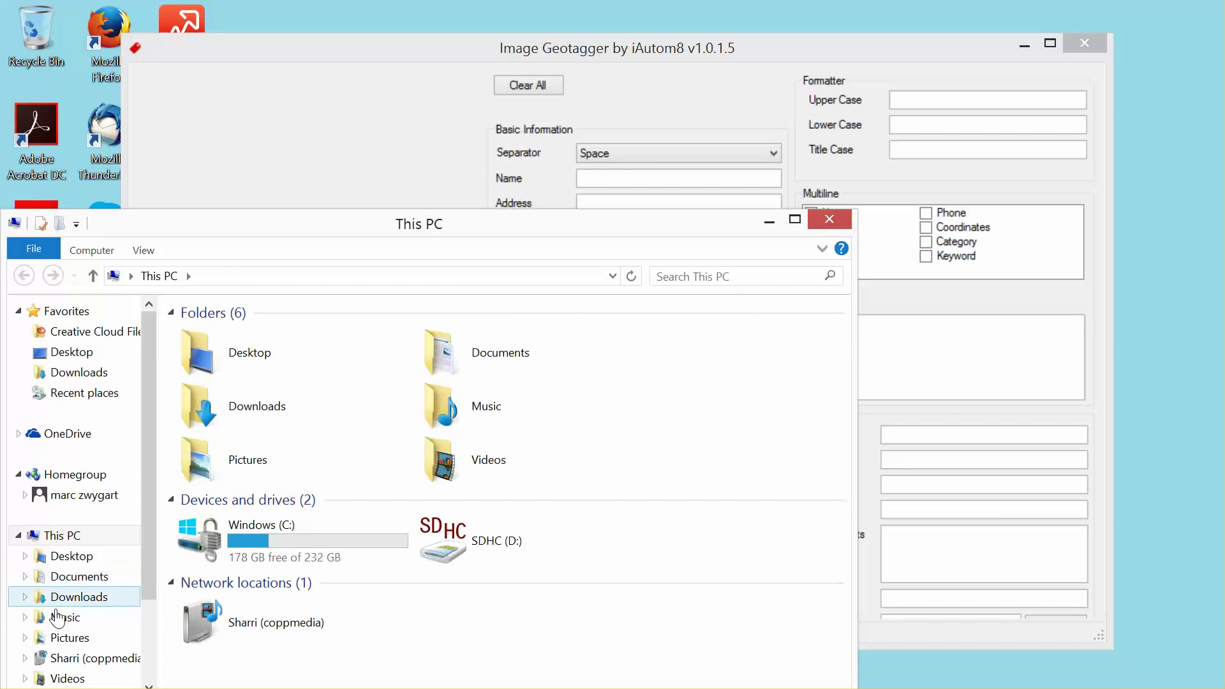
click(64, 637)
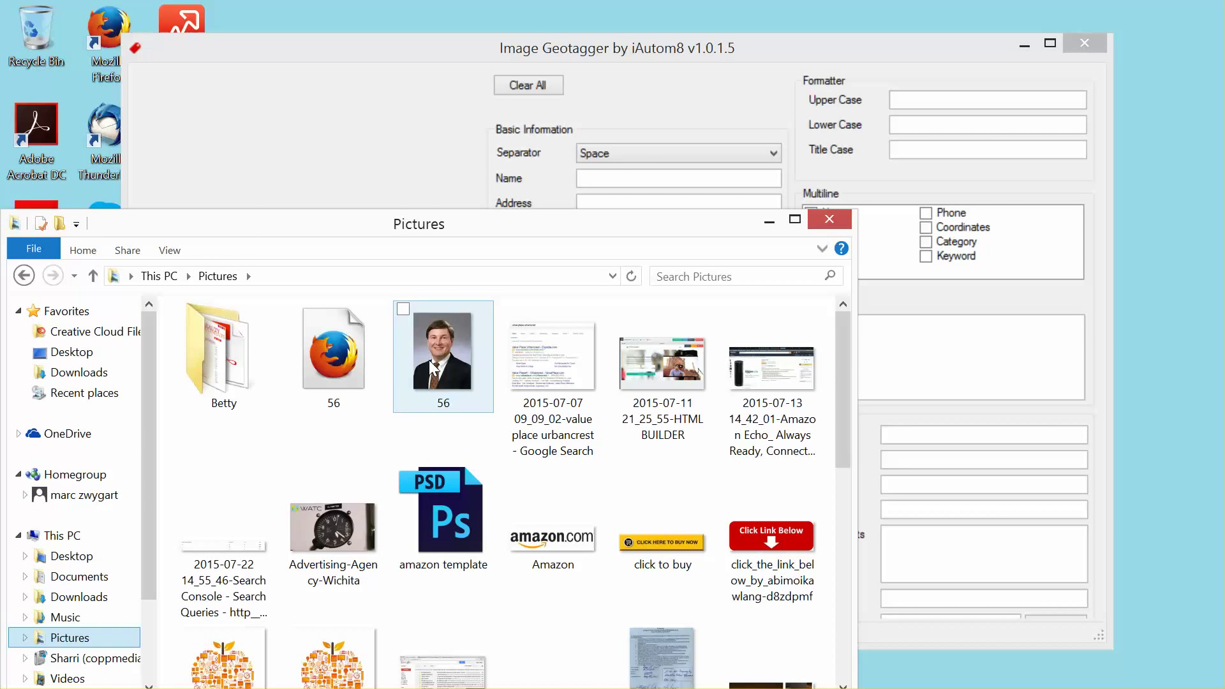
click(428, 360)
ctrl+click(338, 533)
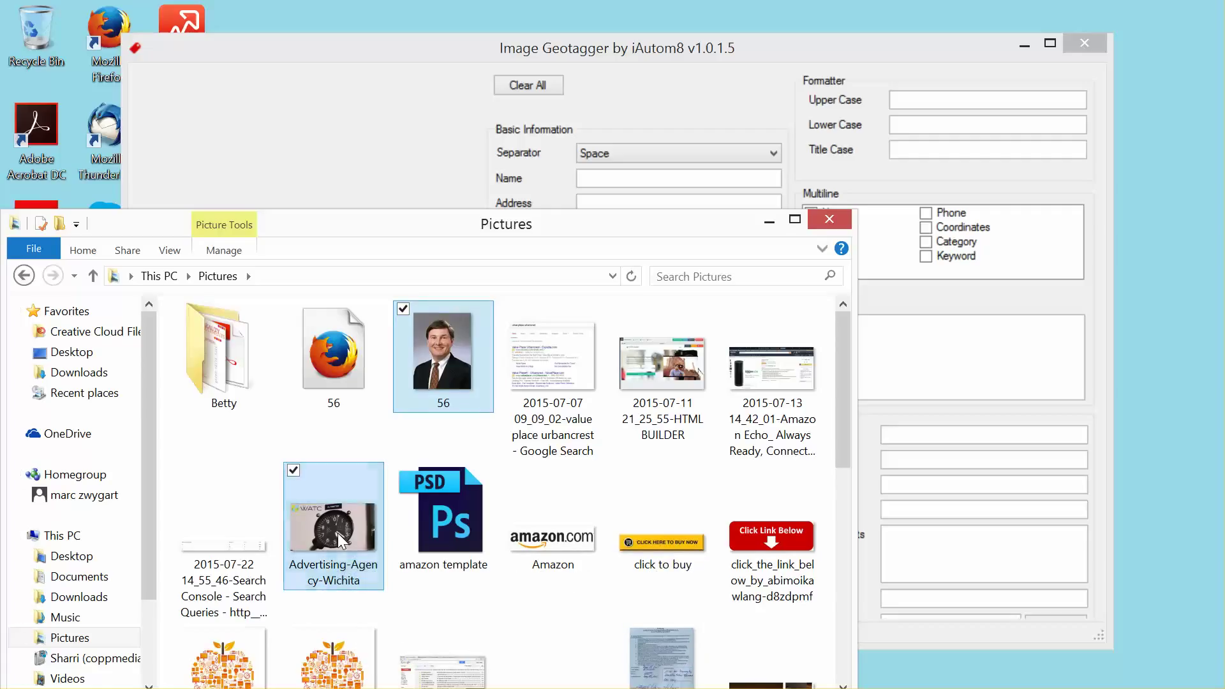
ctrl+click(319, 682)
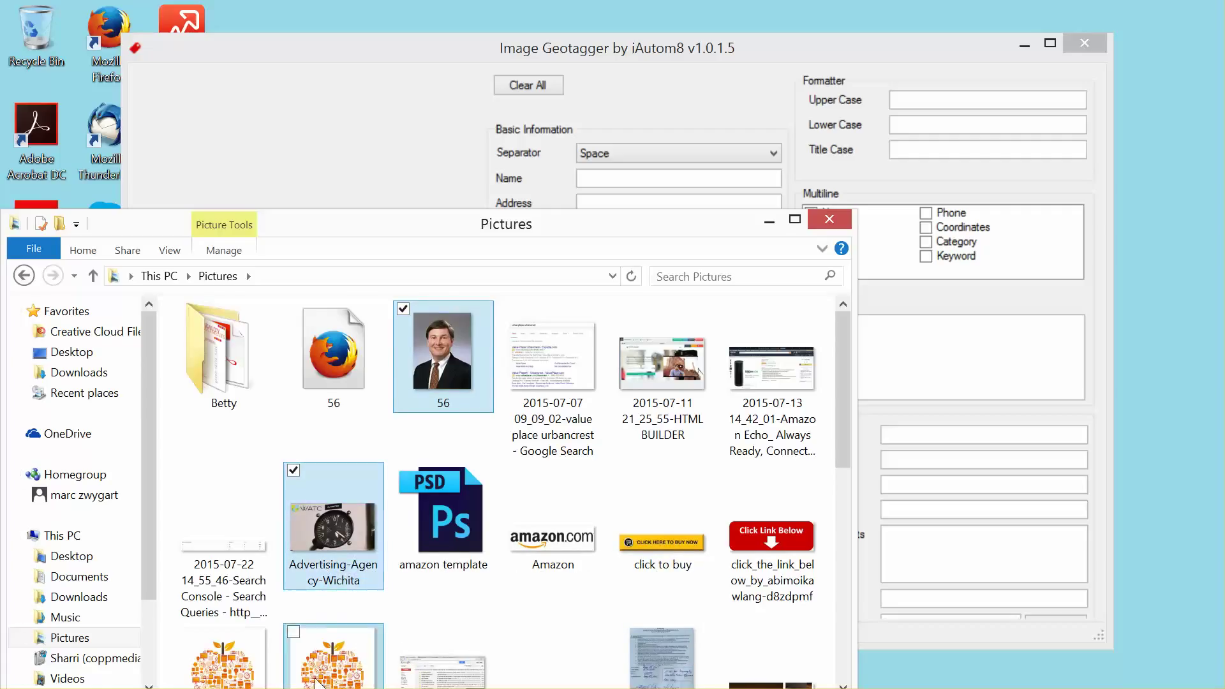
drag(352, 442, 320, 171)
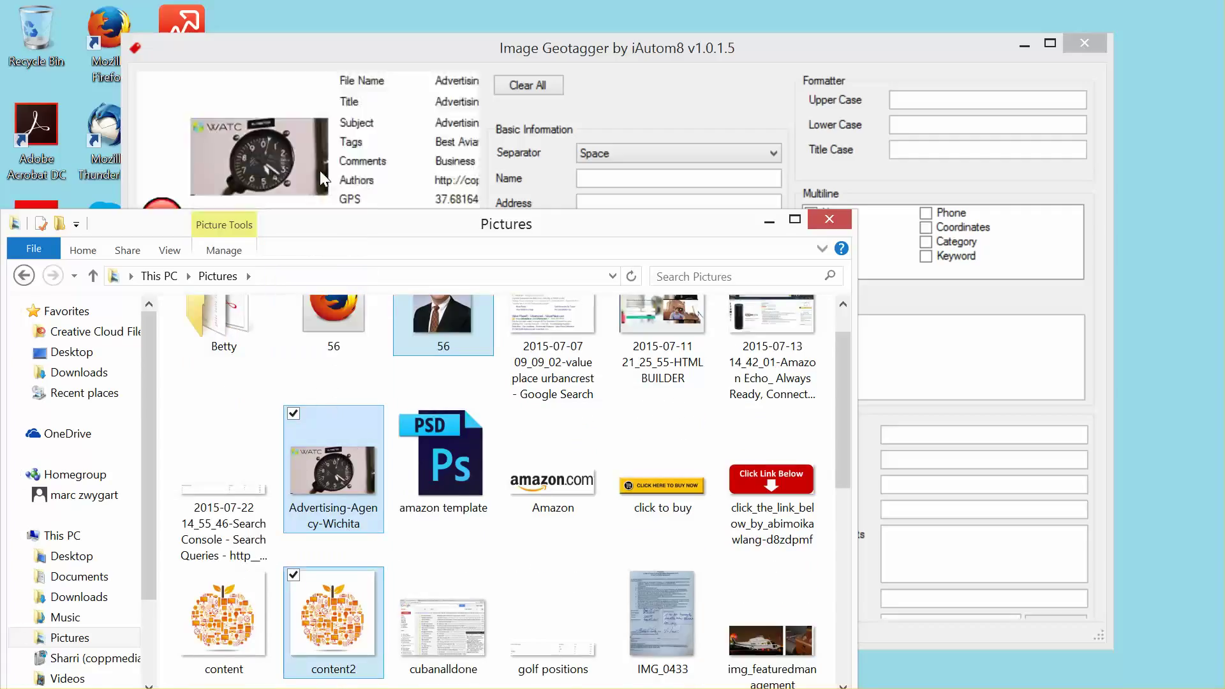
click(835, 219)
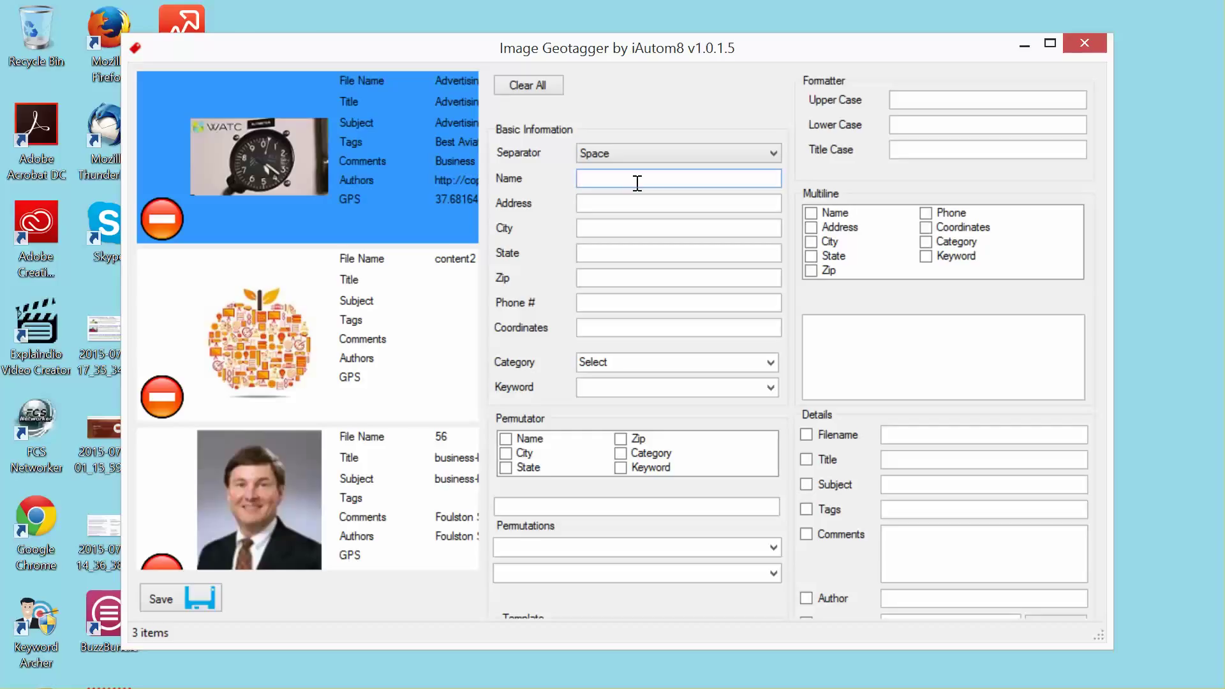
Enter the name 'Business A', the street address and city Wichita
text(Business A)
key(Tab)
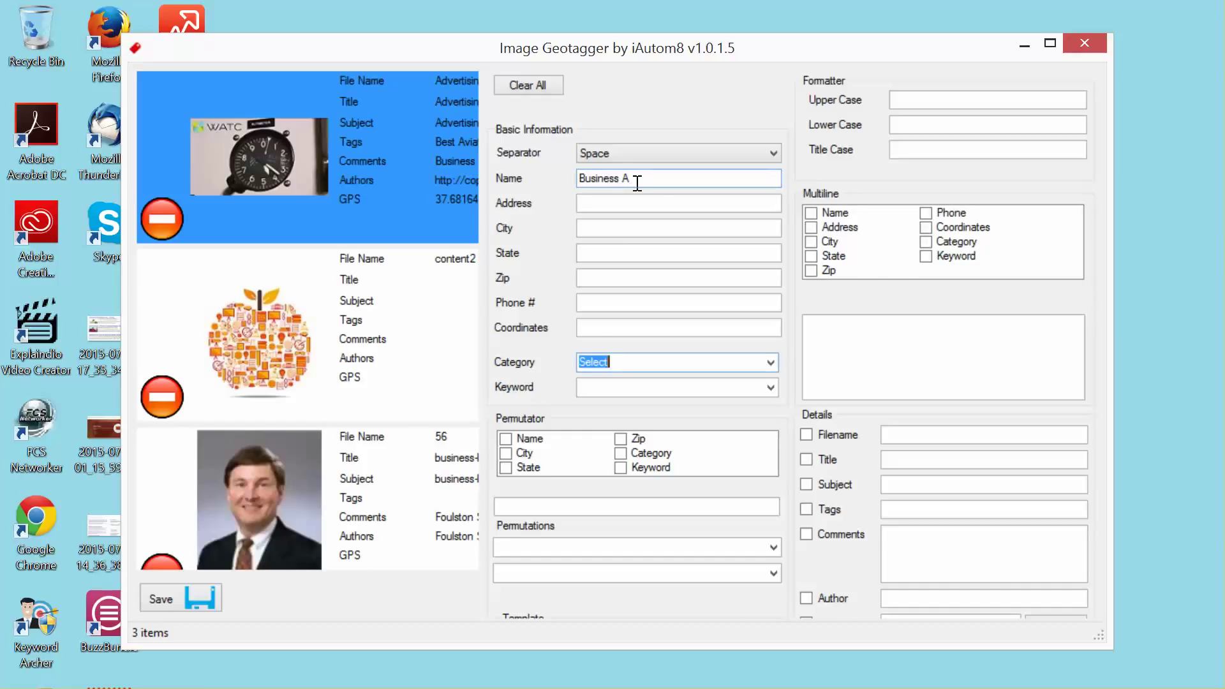
click(660, 202)
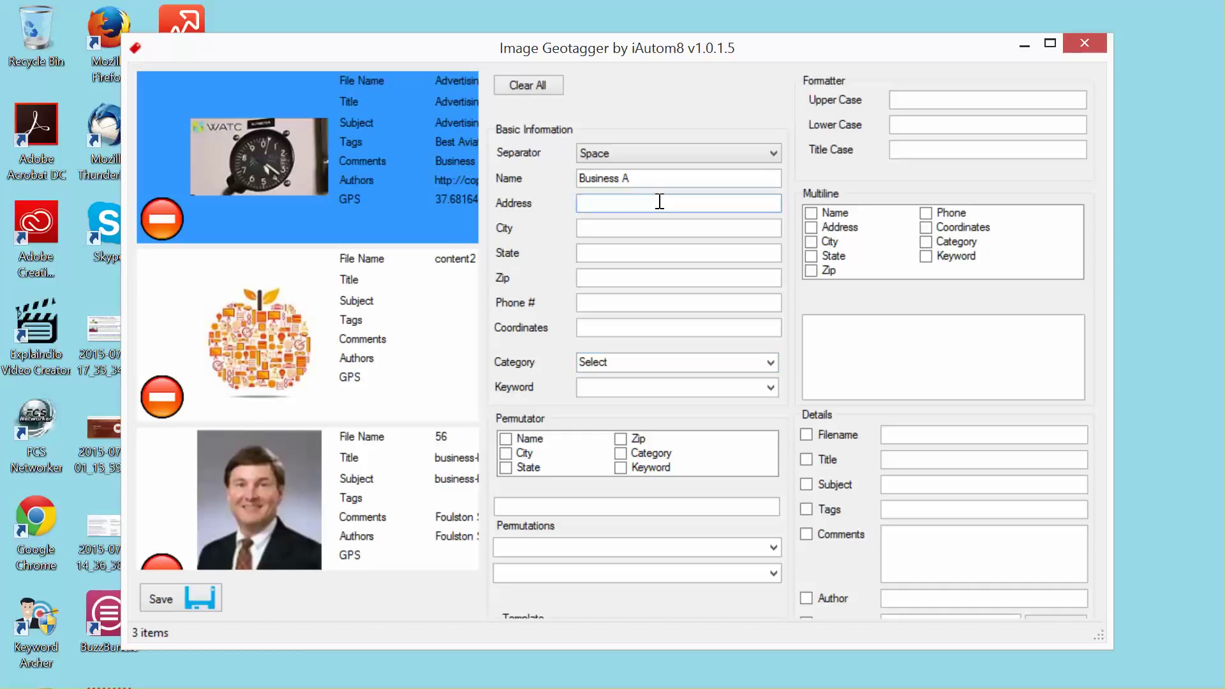
text(123 Main St)
click(644, 228)
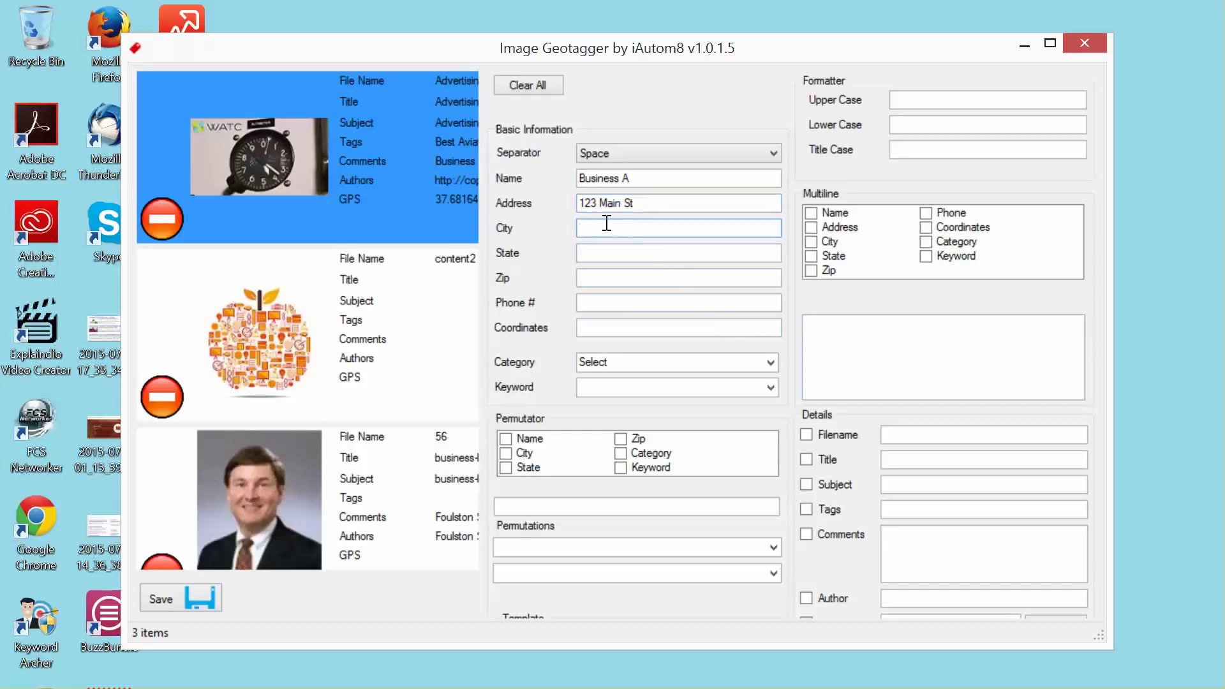
text(Wichita)
Enter state KS, the zip code and the business phone number
click(614, 249)
text(KS)
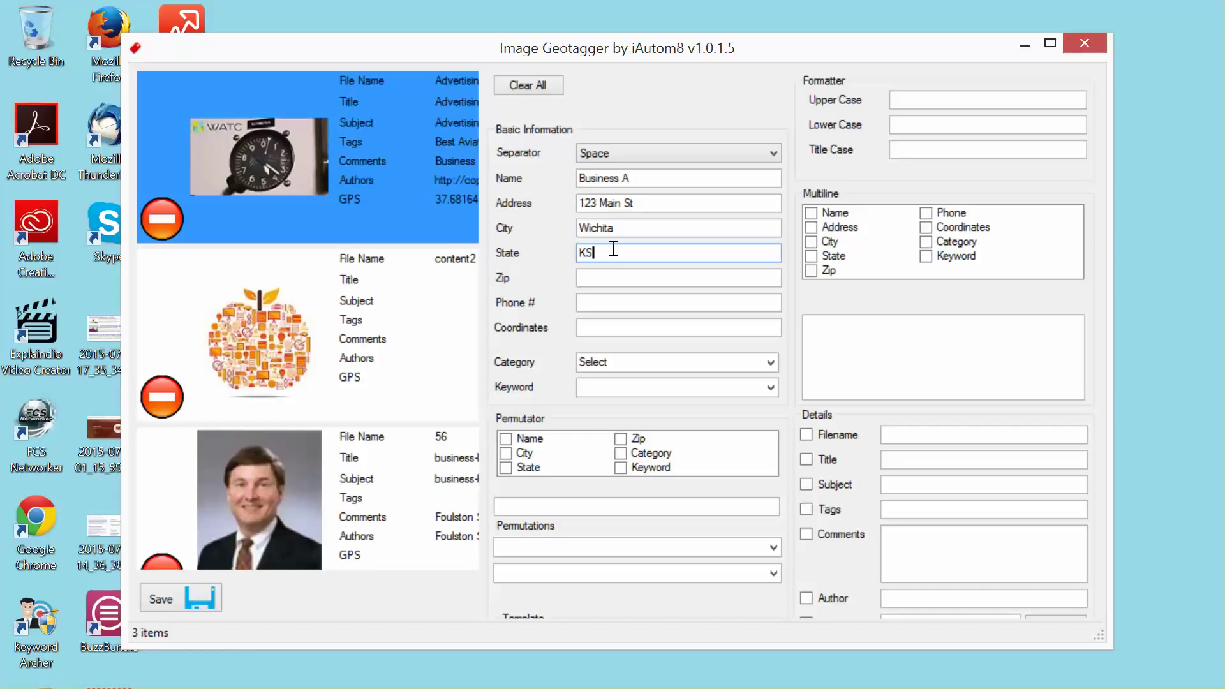
click(612, 273)
text(67203)
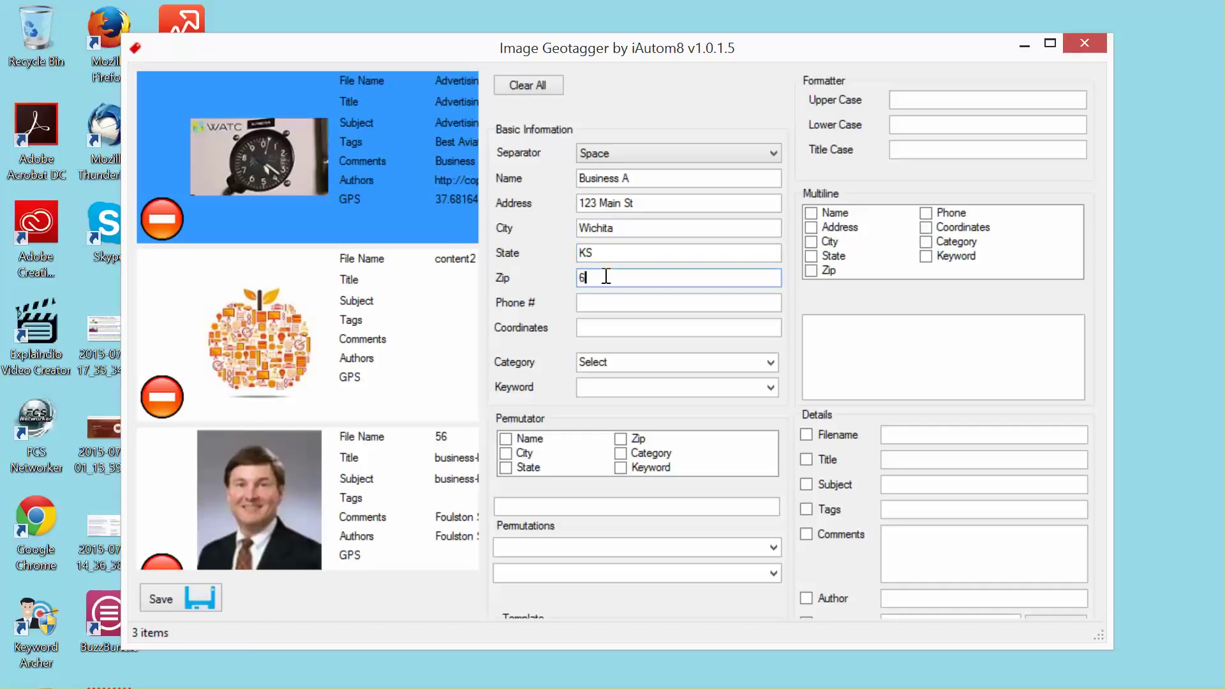
click(614, 298)
text(316-5)
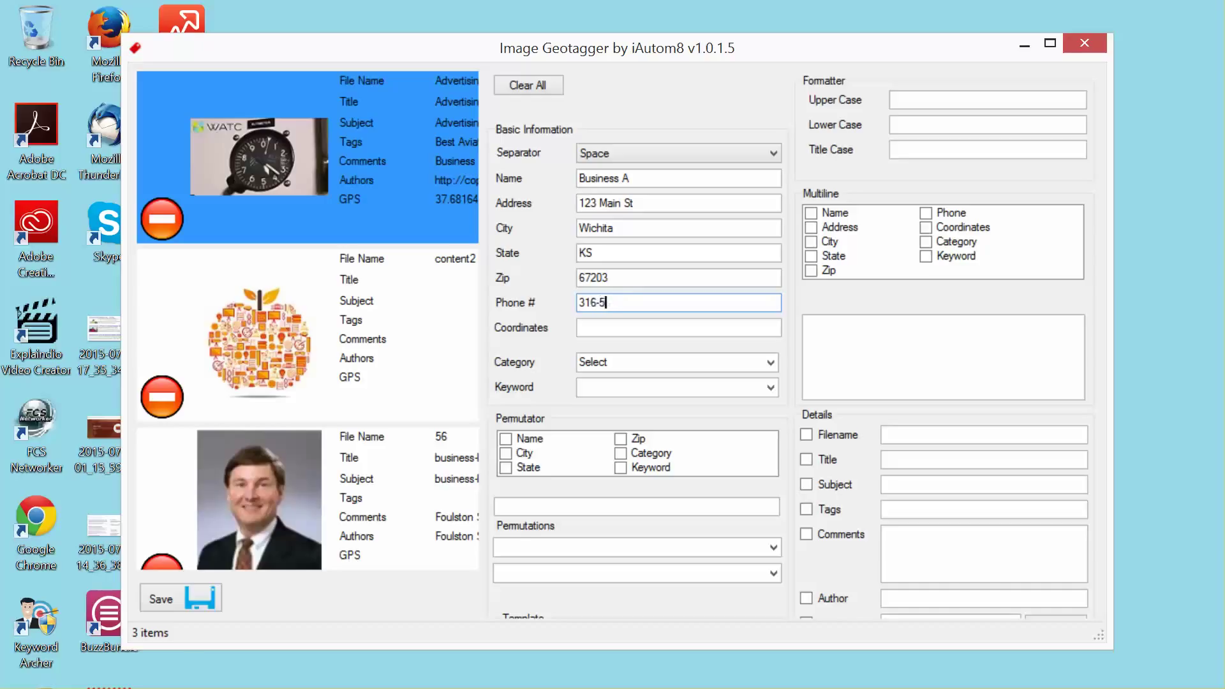
text(55-1212)
Tick Name, Address, City, State, Zip and Phone in the Multiline pattern
drag(1114, 210, 1193, 219)
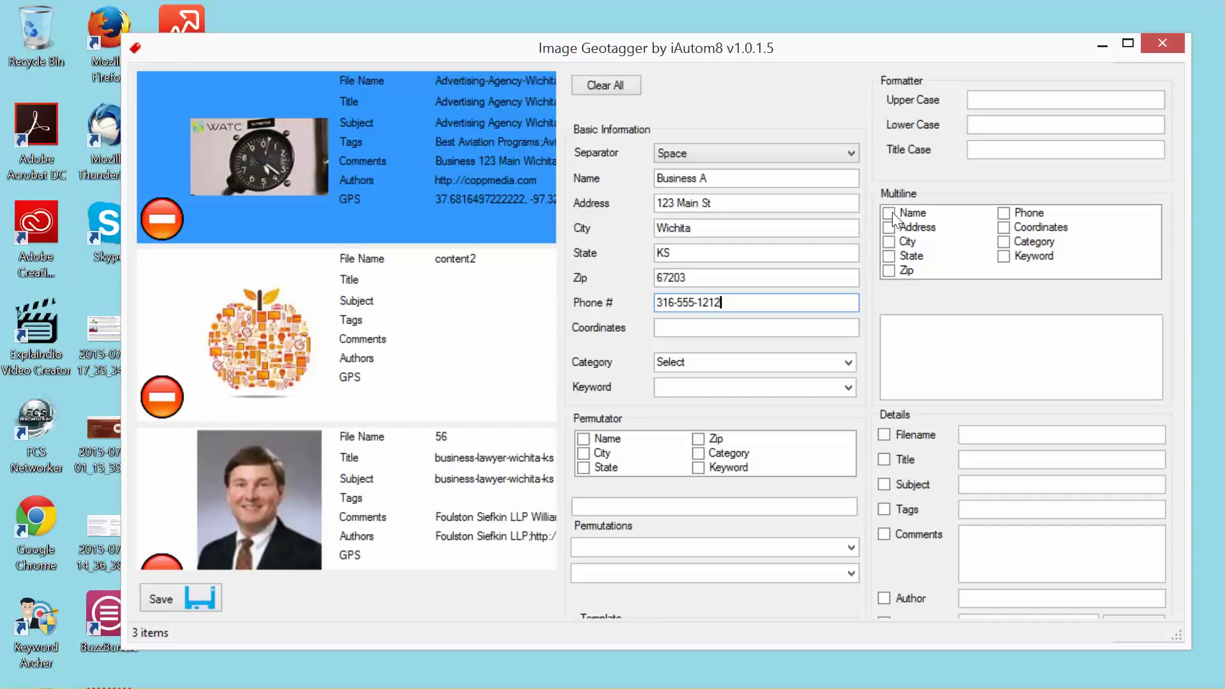
click(891, 213)
click(890, 228)
click(890, 241)
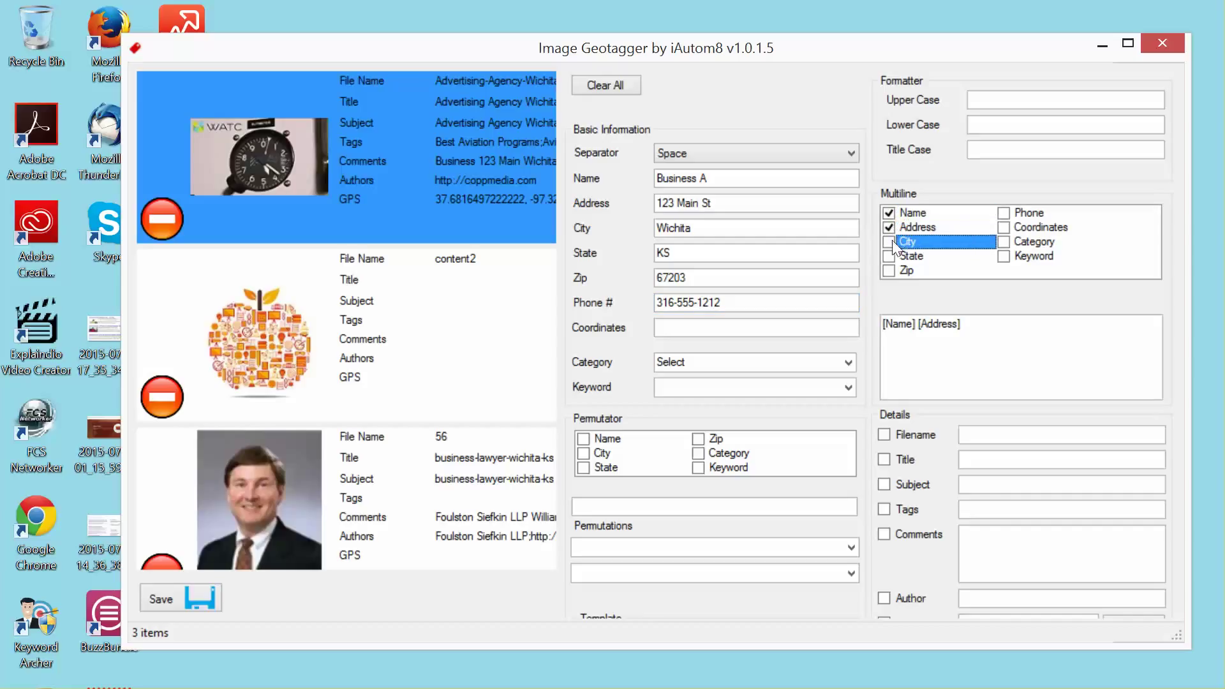
click(889, 255)
click(889, 270)
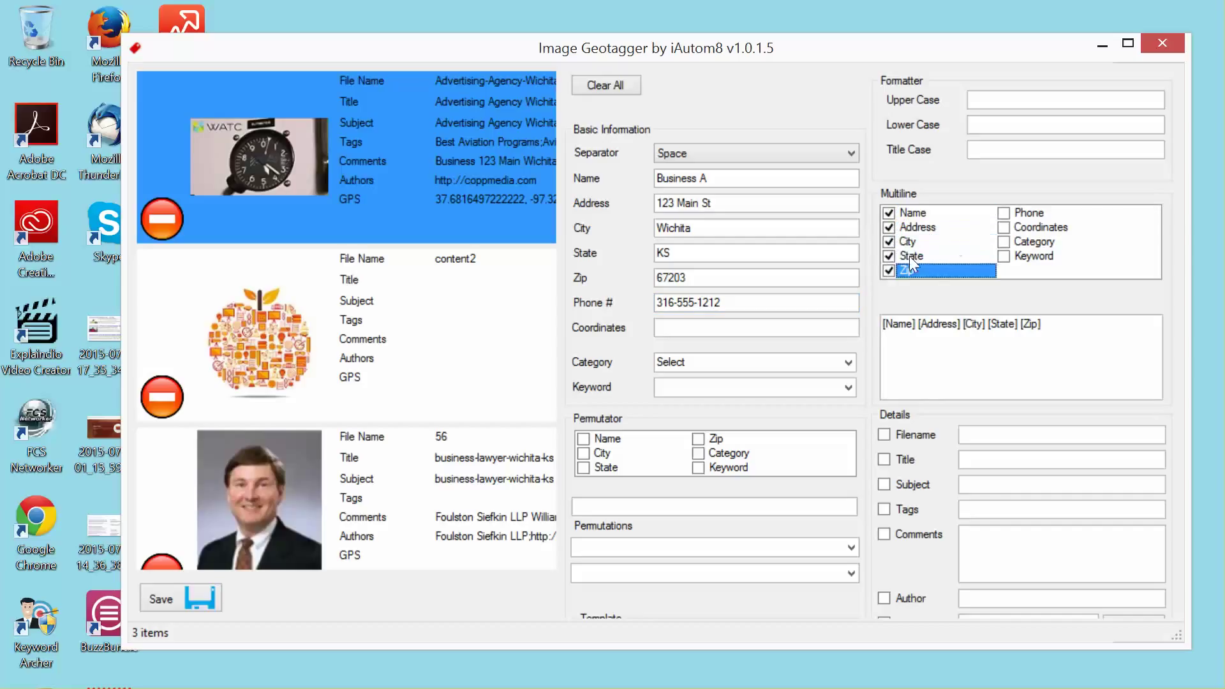
click(1002, 212)
Enable the Comments detail with the combined multiline text and reveal the GPS fields
drag(954, 323, 940, 323)
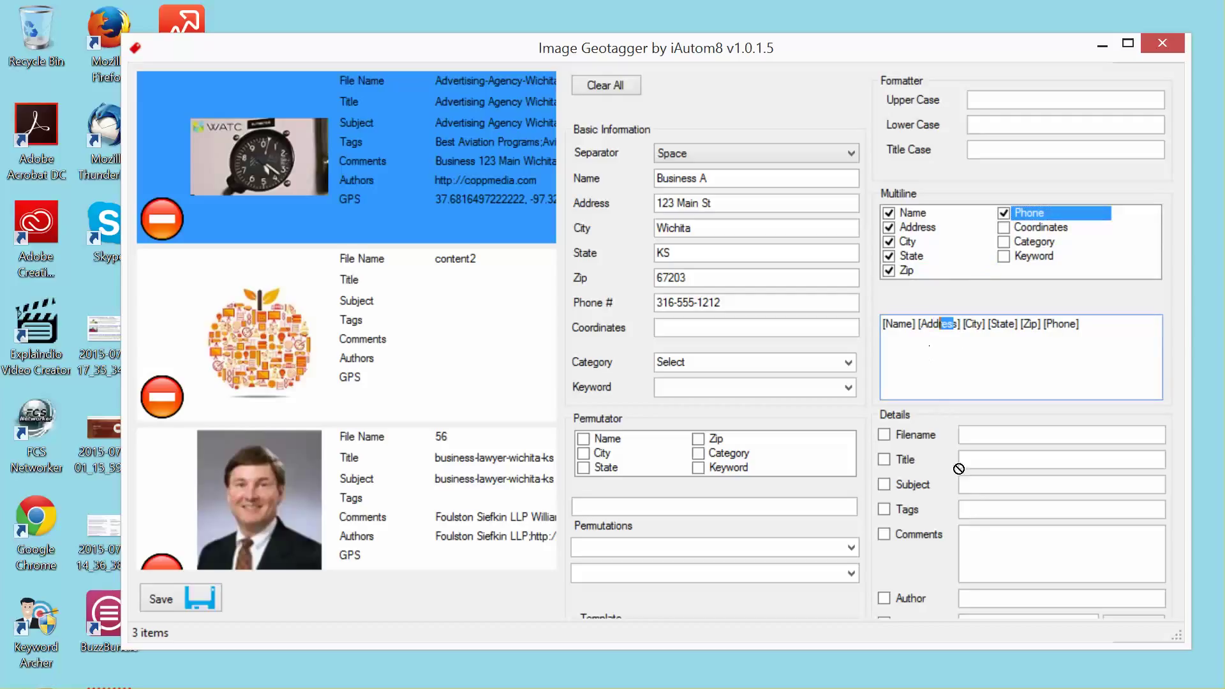
click(1005, 543)
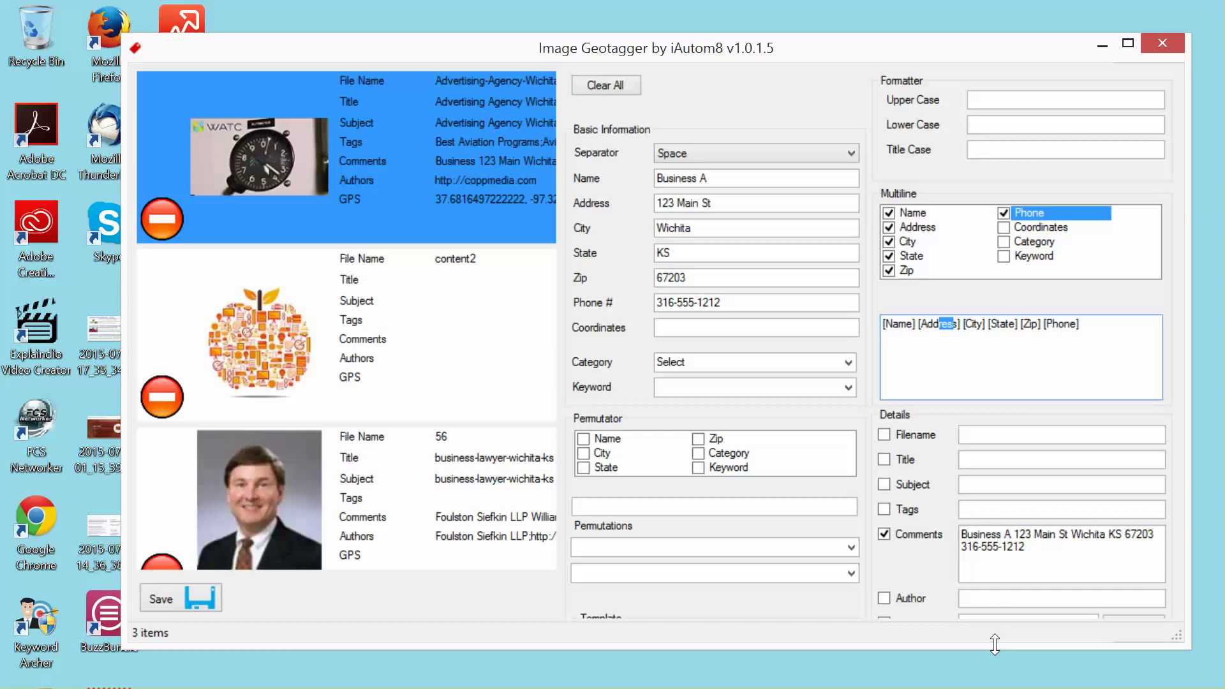
drag(994, 641, 993, 688)
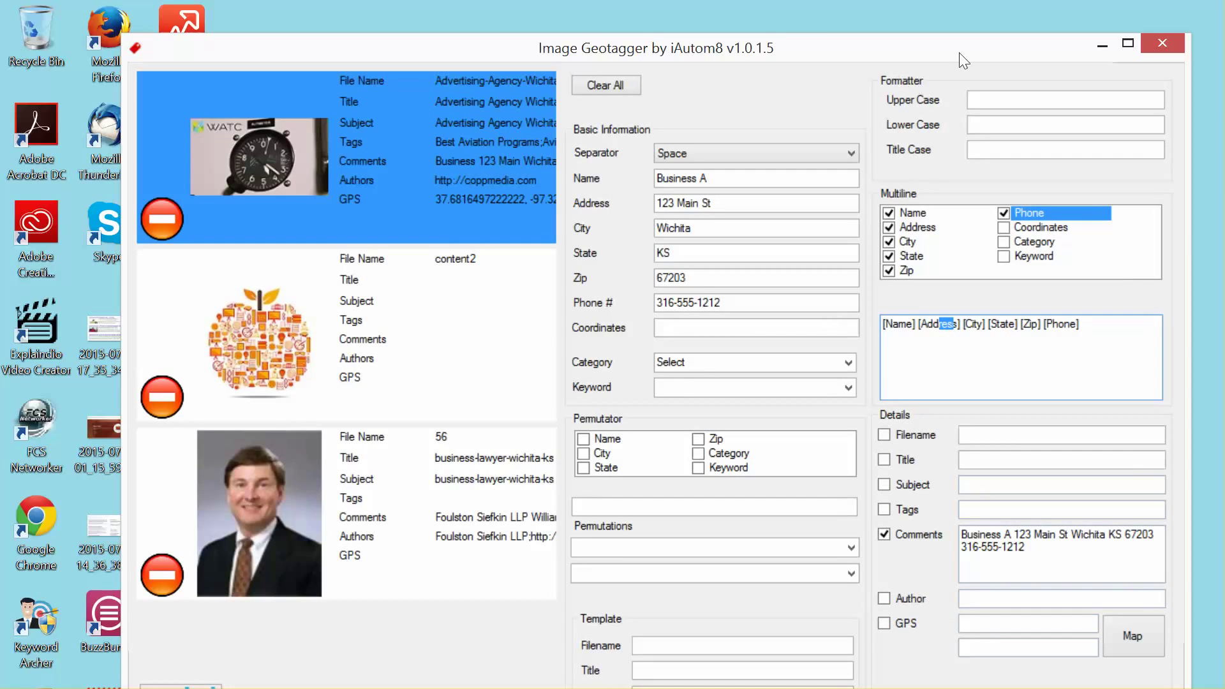
Apply the combined Comments to the content2 and 56 images
drag(954, 52, 958, 20)
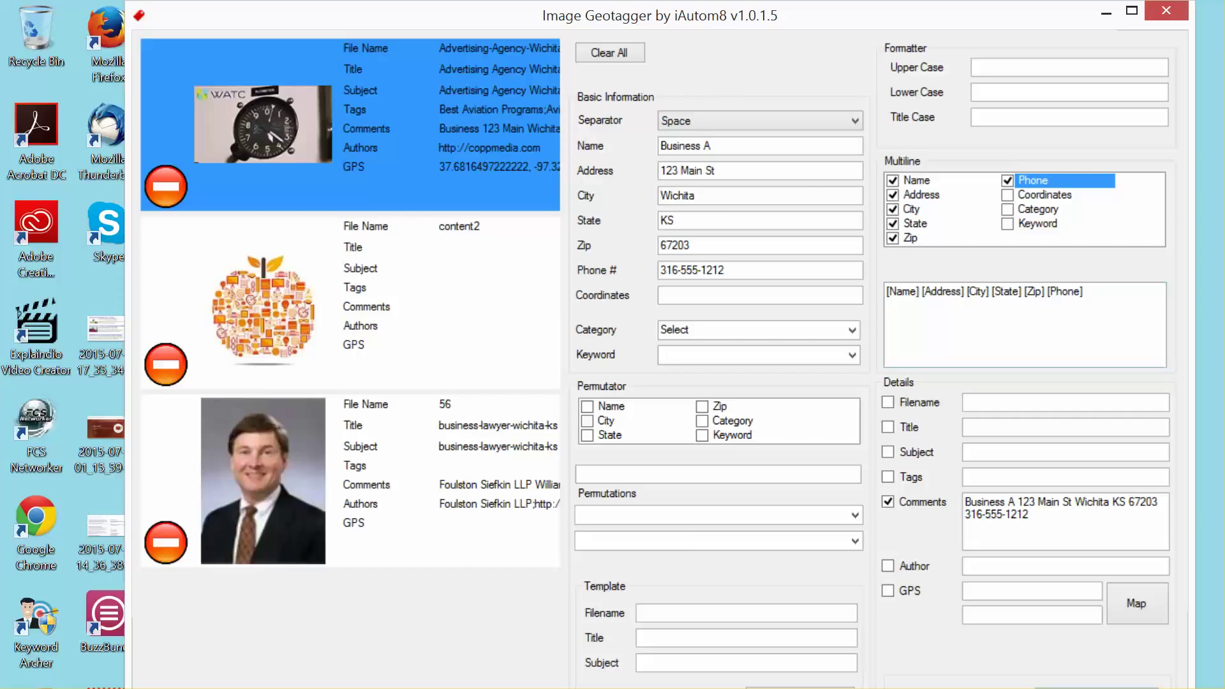
ctrl+click(506, 330)
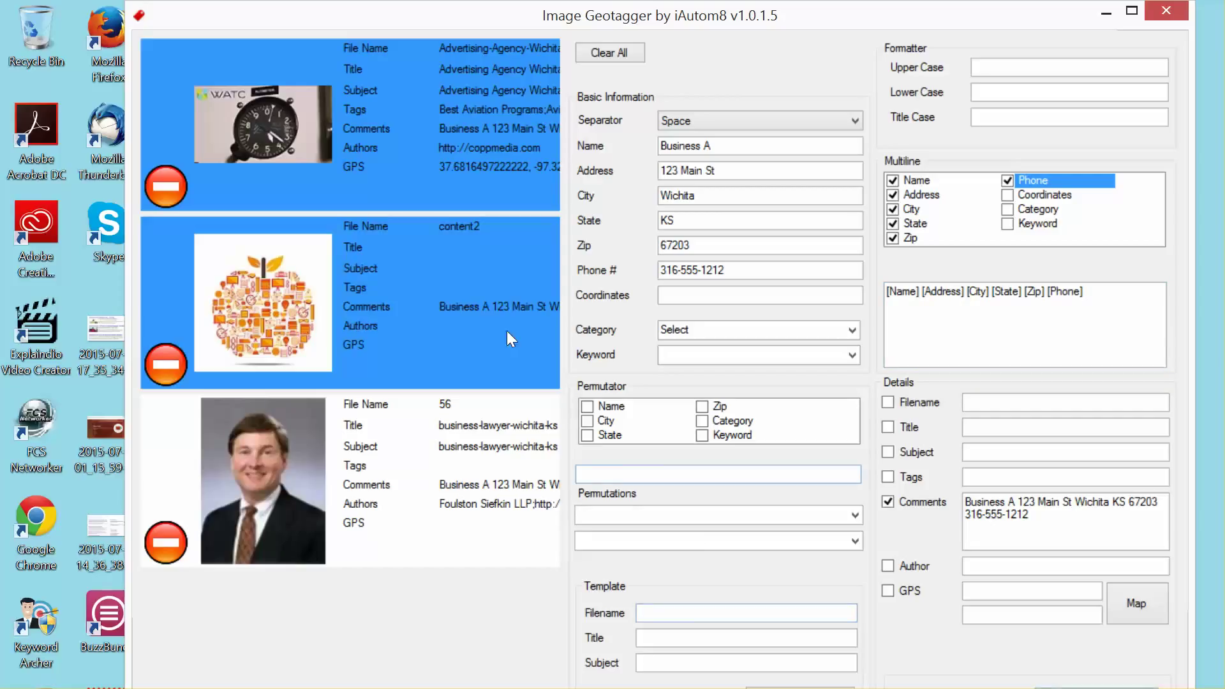
ctrl+click(454, 287)
click(467, 531)
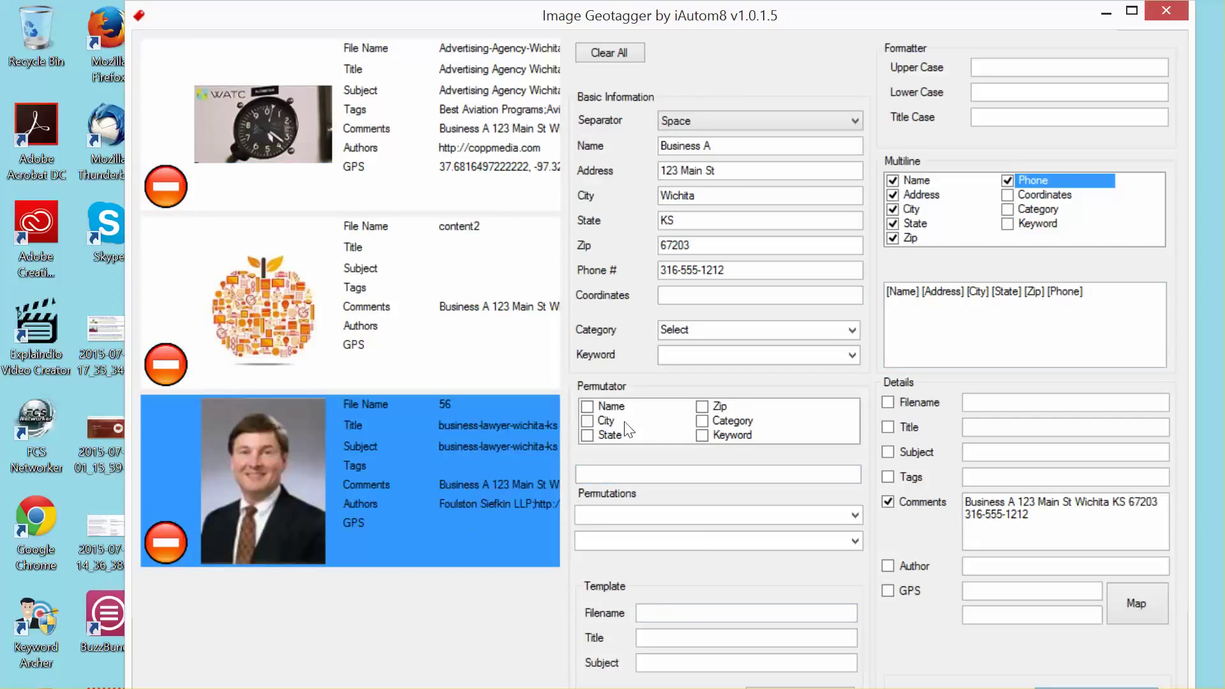
Decline Clear All to keep the form filled, and drop Phone from the multiline pattern
click(616, 53)
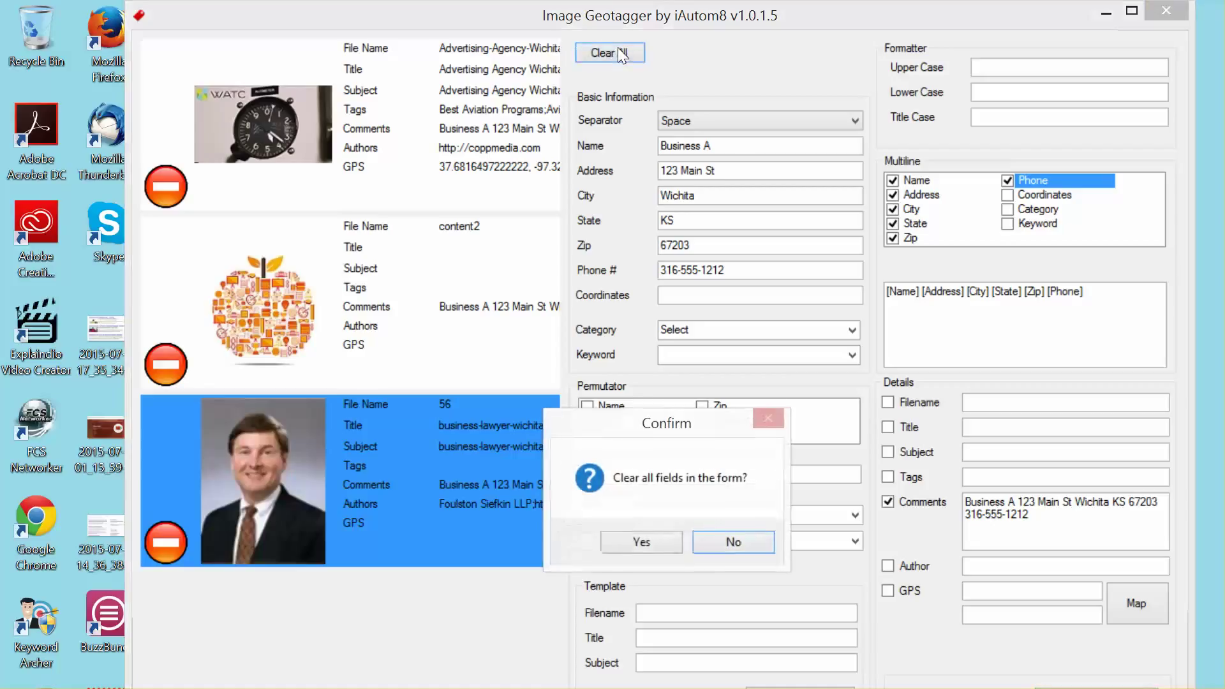
click(713, 546)
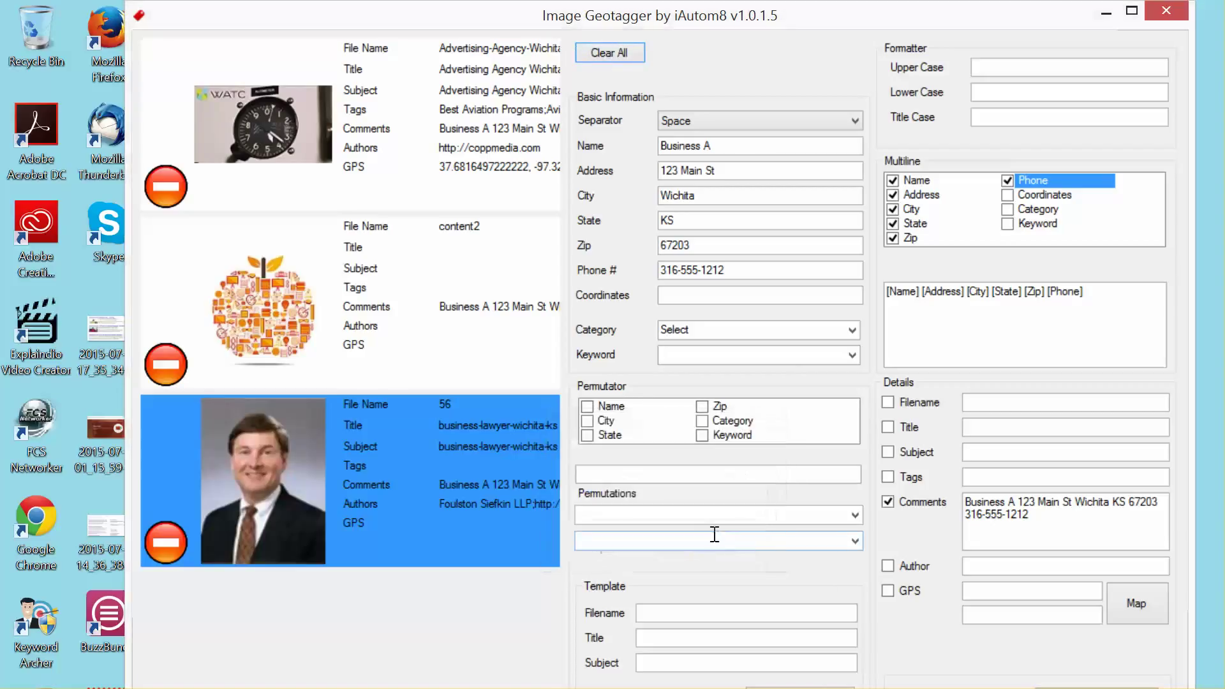
click(1006, 184)
Untick Name, Address, City, State and Zip so the multiline pattern is empty
click(892, 182)
click(893, 194)
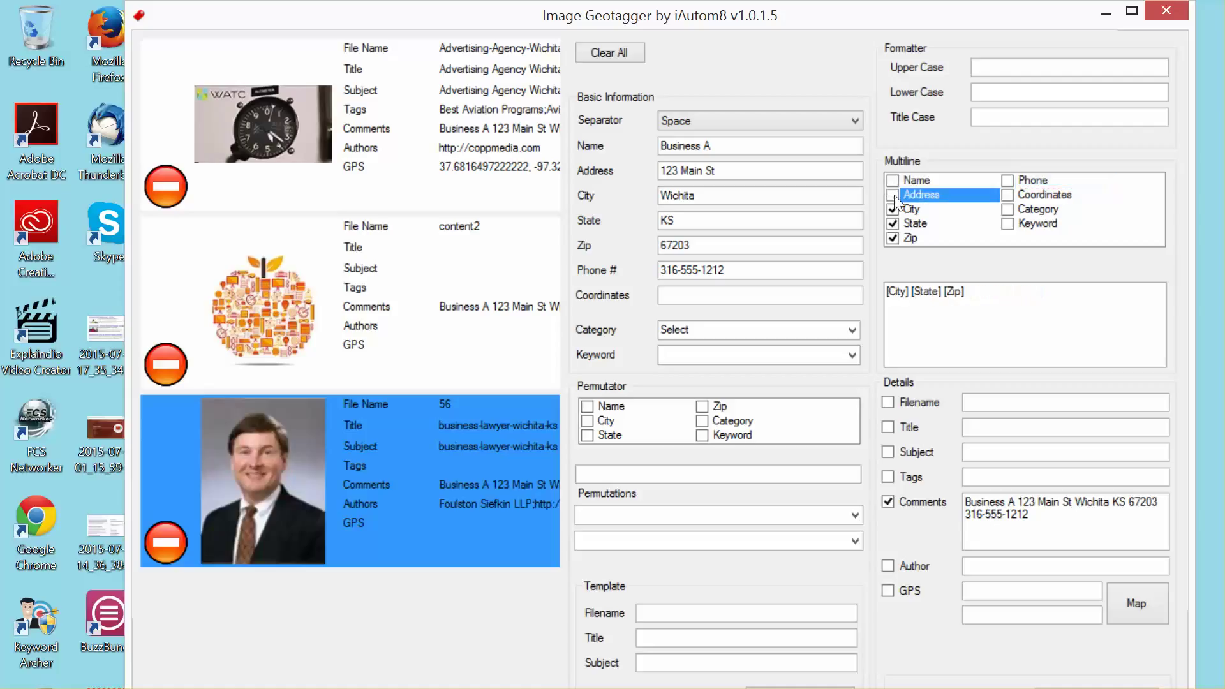
click(892, 209)
click(892, 223)
click(893, 238)
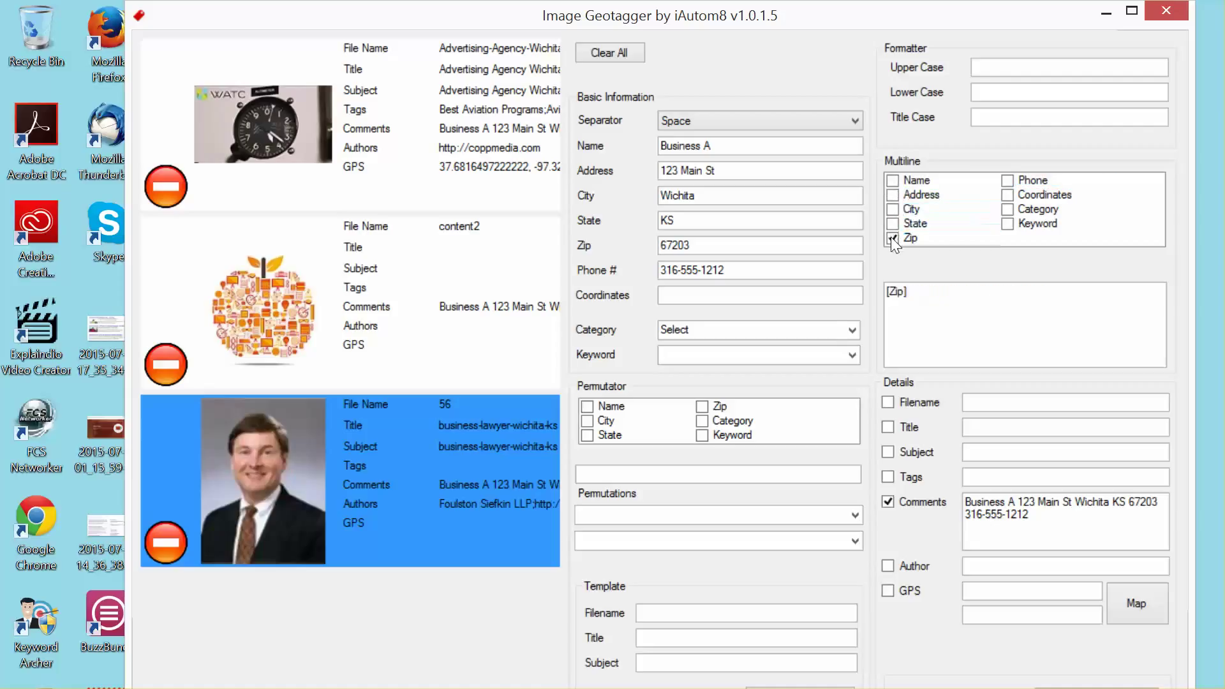
Set the business category to Advertising Agency
click(848, 332)
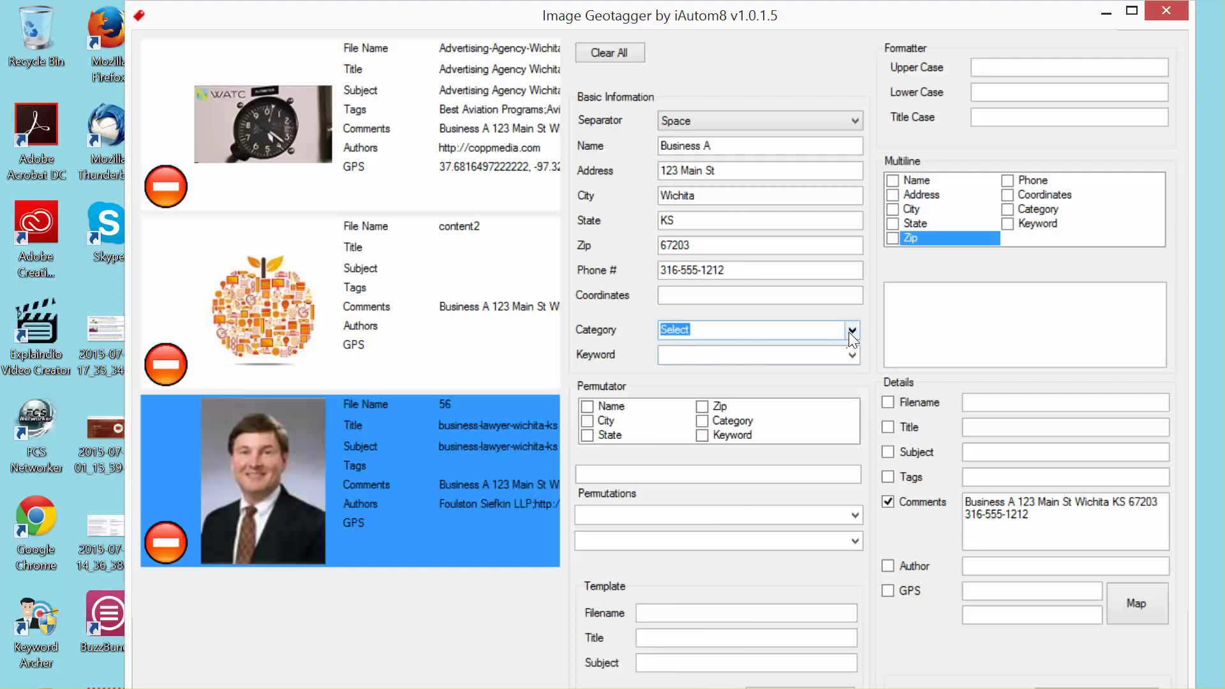
scroll(701, 478, down, 20)
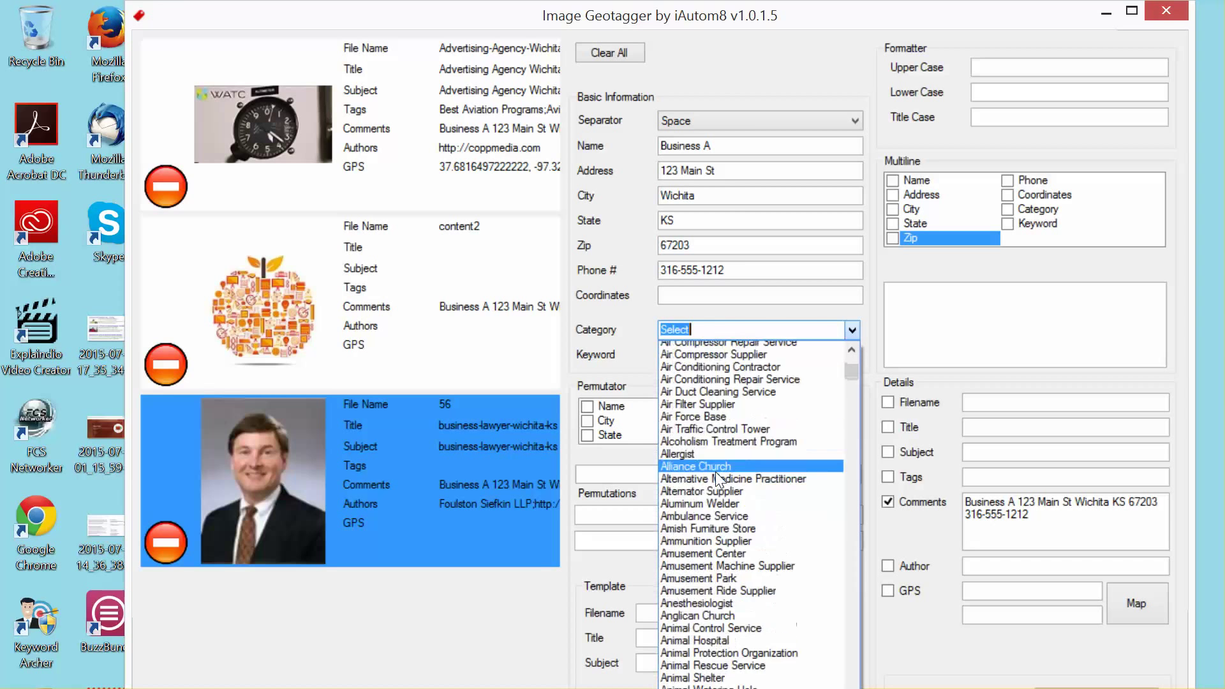
scroll(737, 454, up, 15)
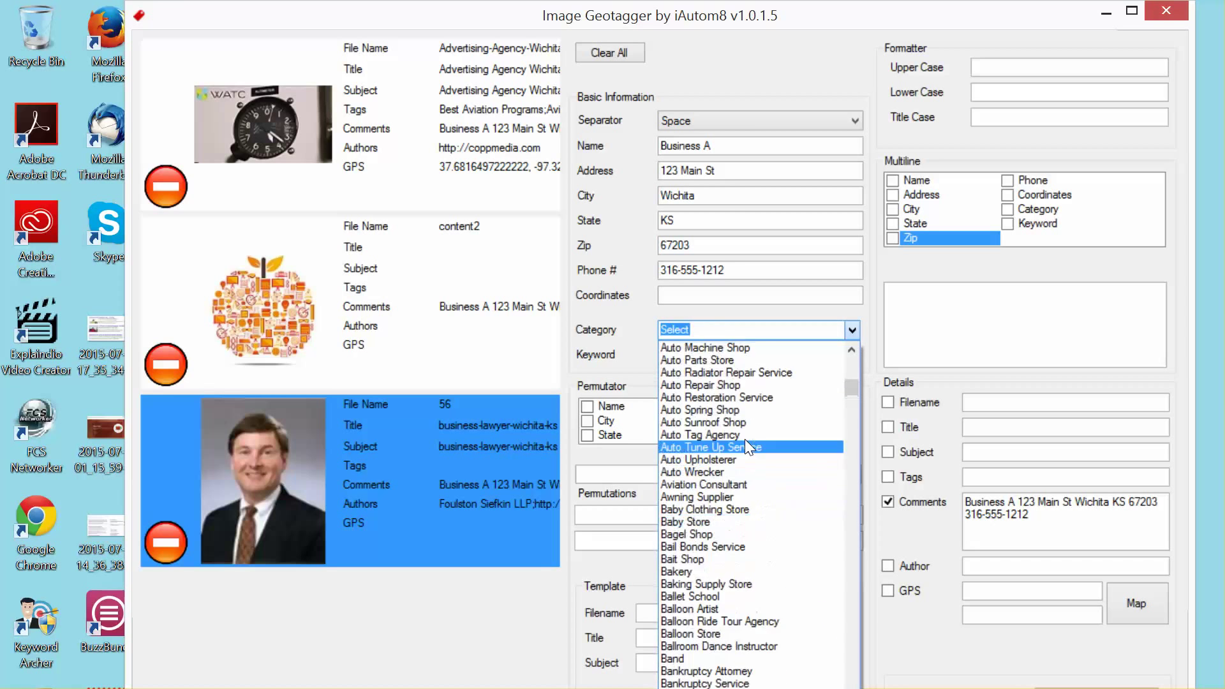
scroll(751, 446, up, 15)
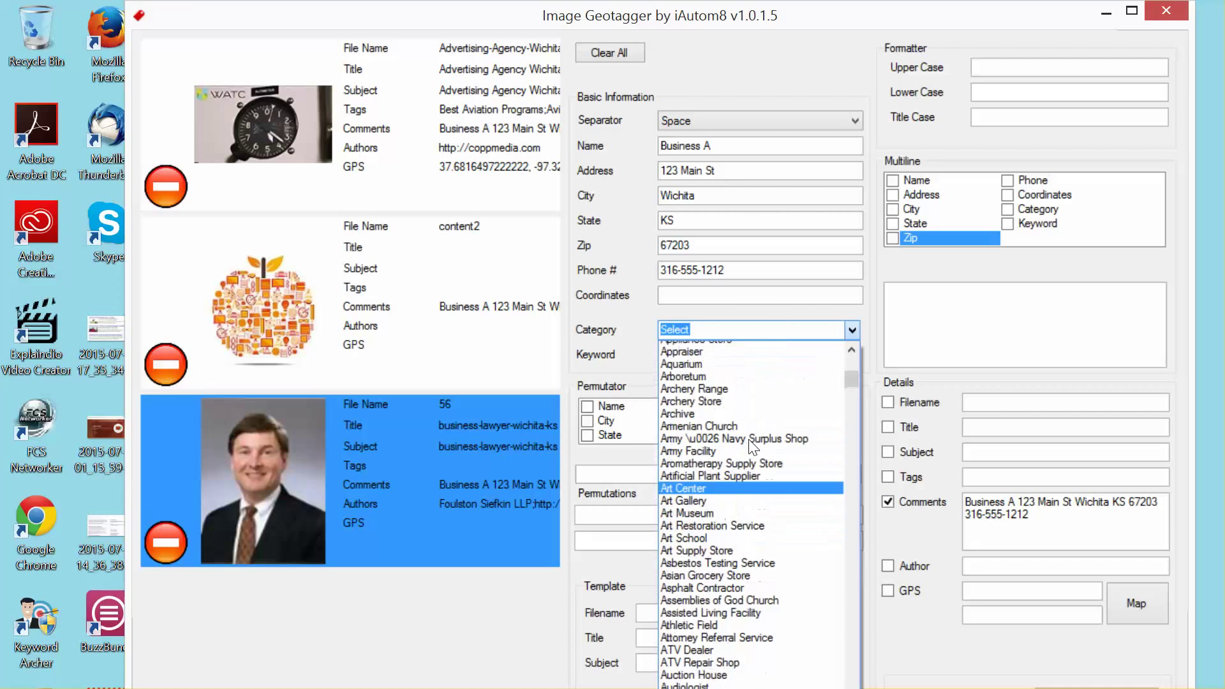
scroll(750, 442, up, 13)
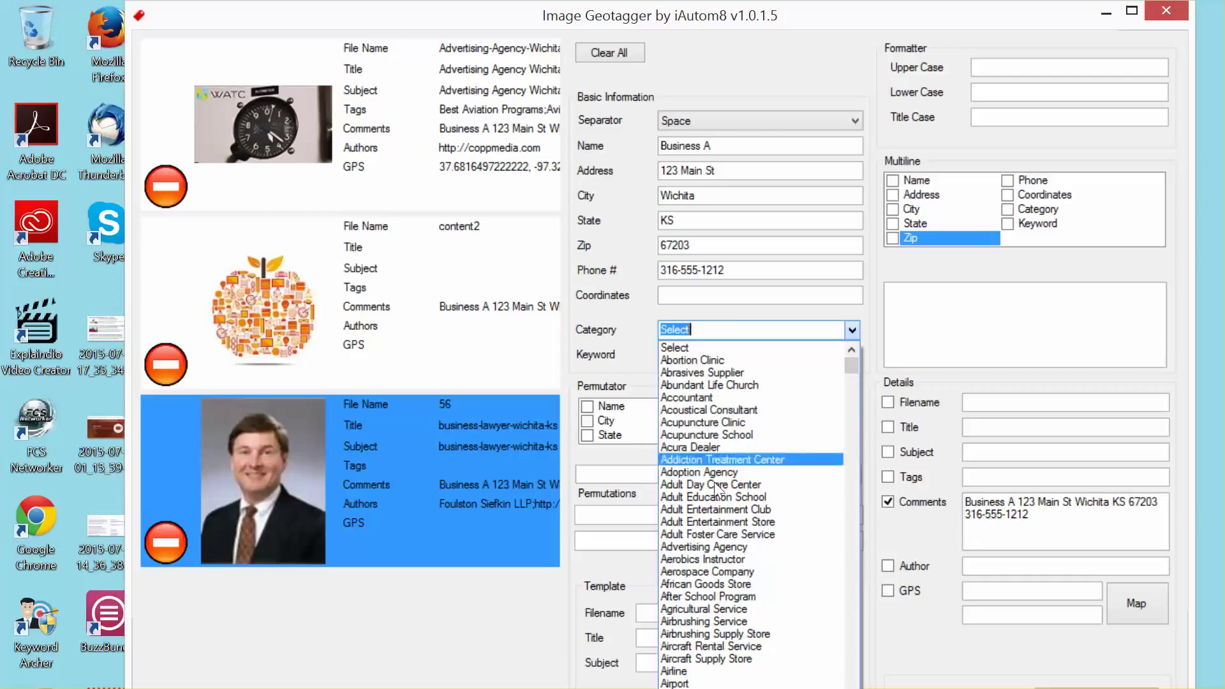
click(717, 544)
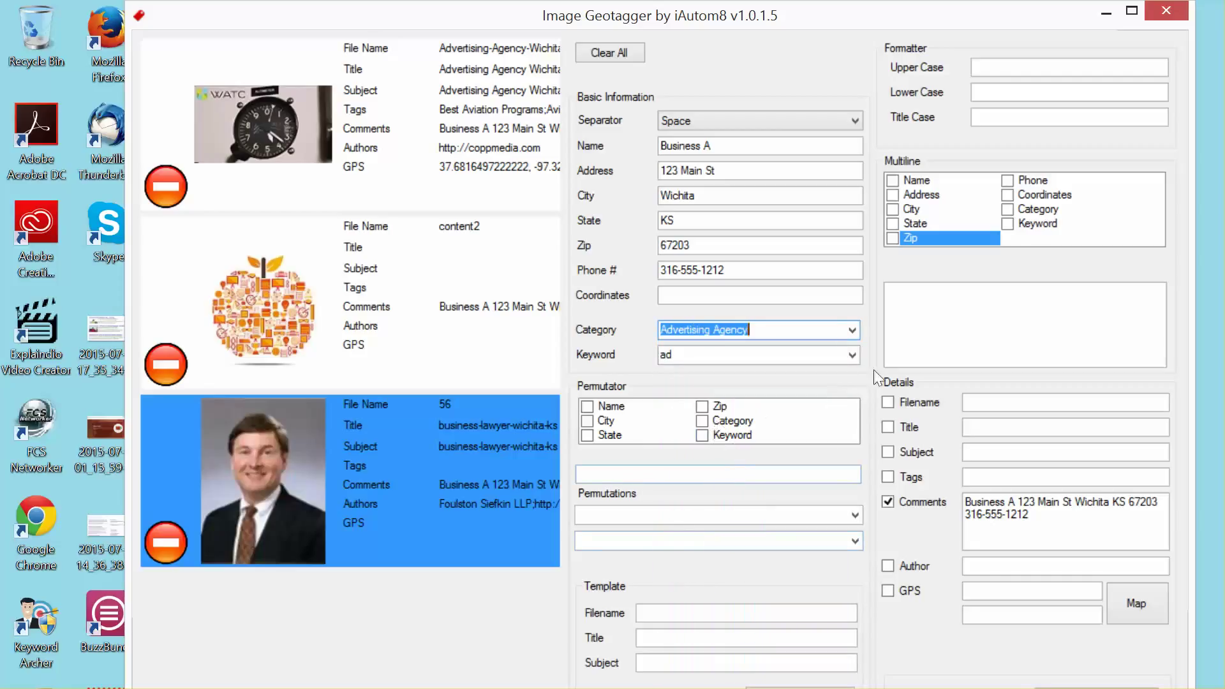
click(857, 355)
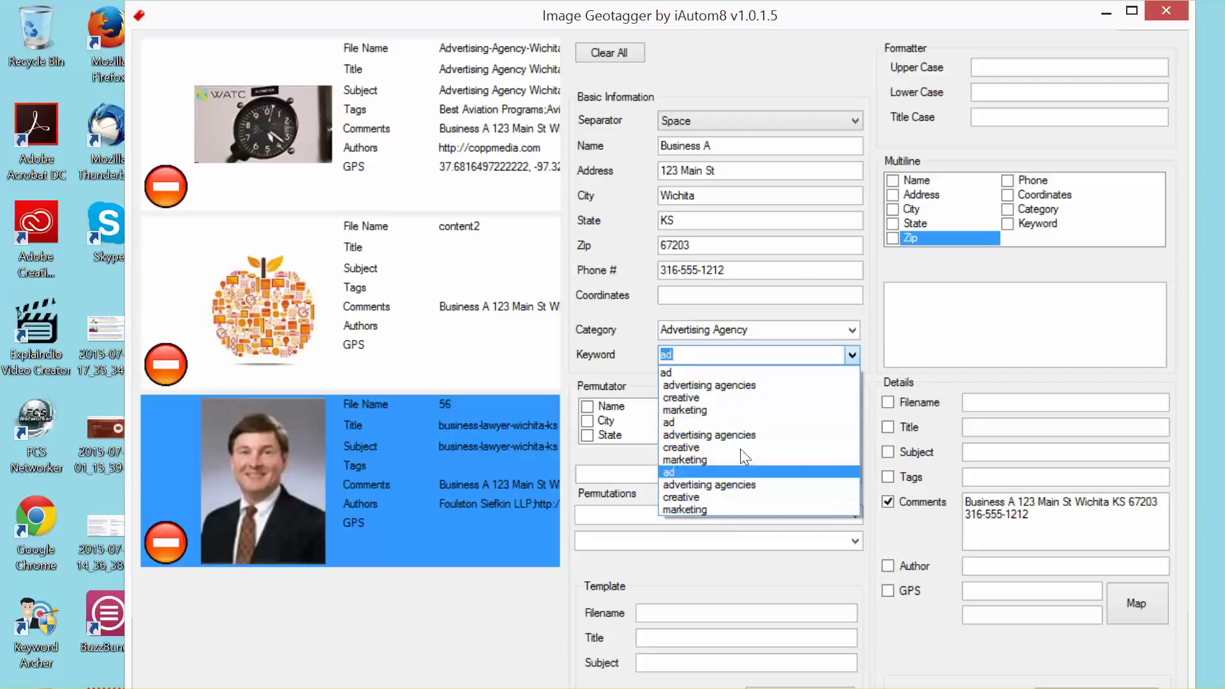
Keep keyword 'ad' and combine Category, City and State in the Permutator
click(870, 331)
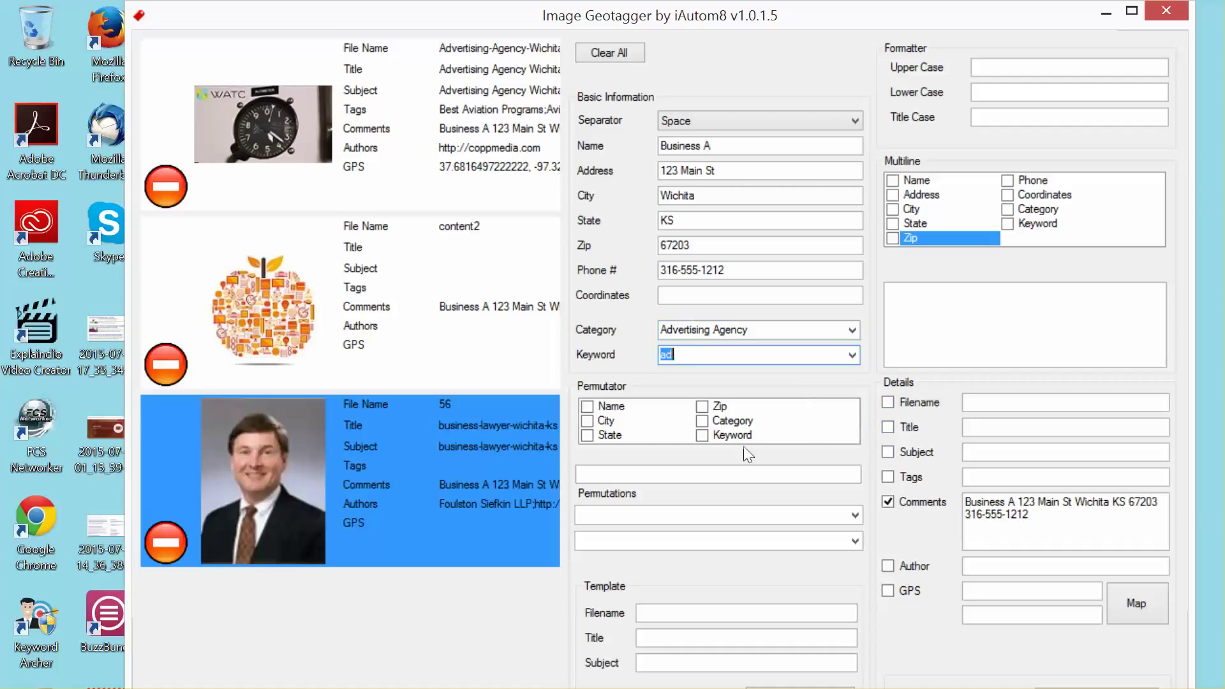
click(702, 421)
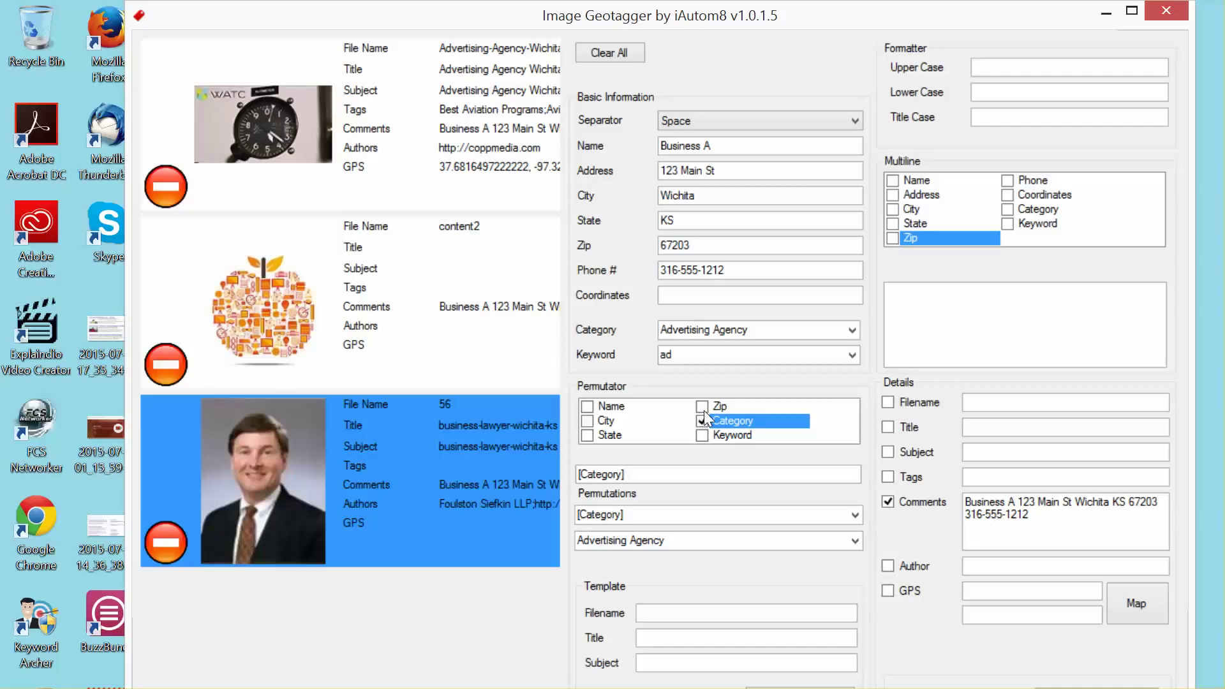
click(588, 421)
click(587, 434)
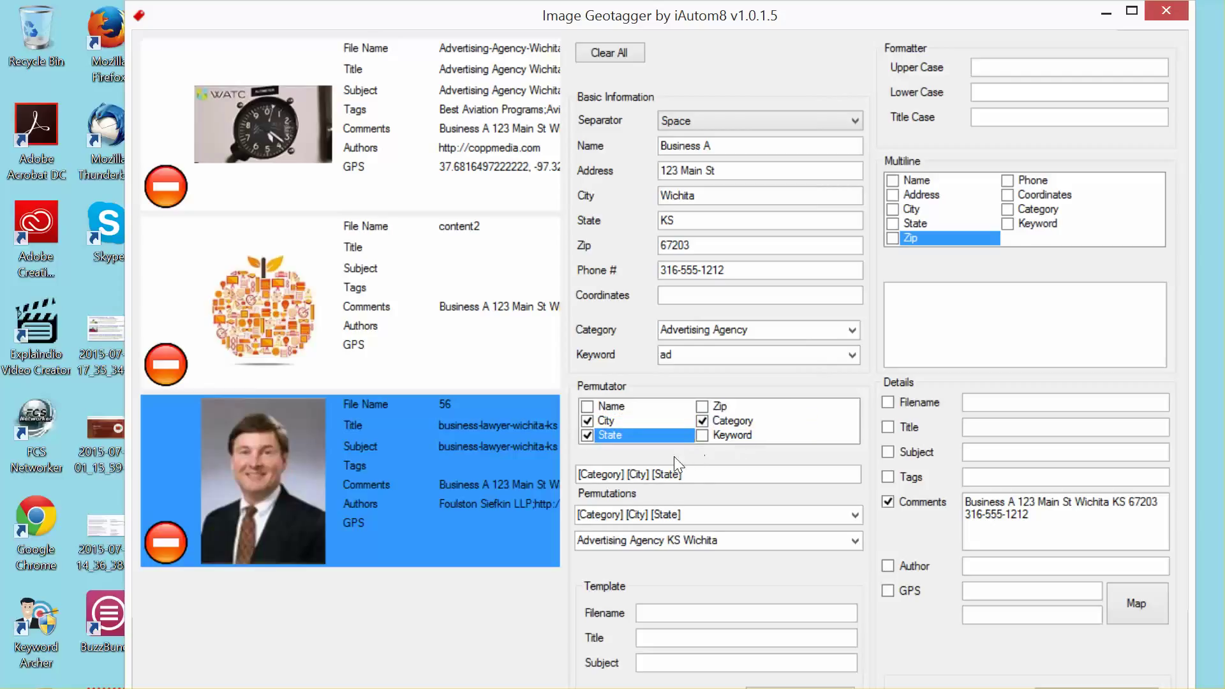
click(854, 541)
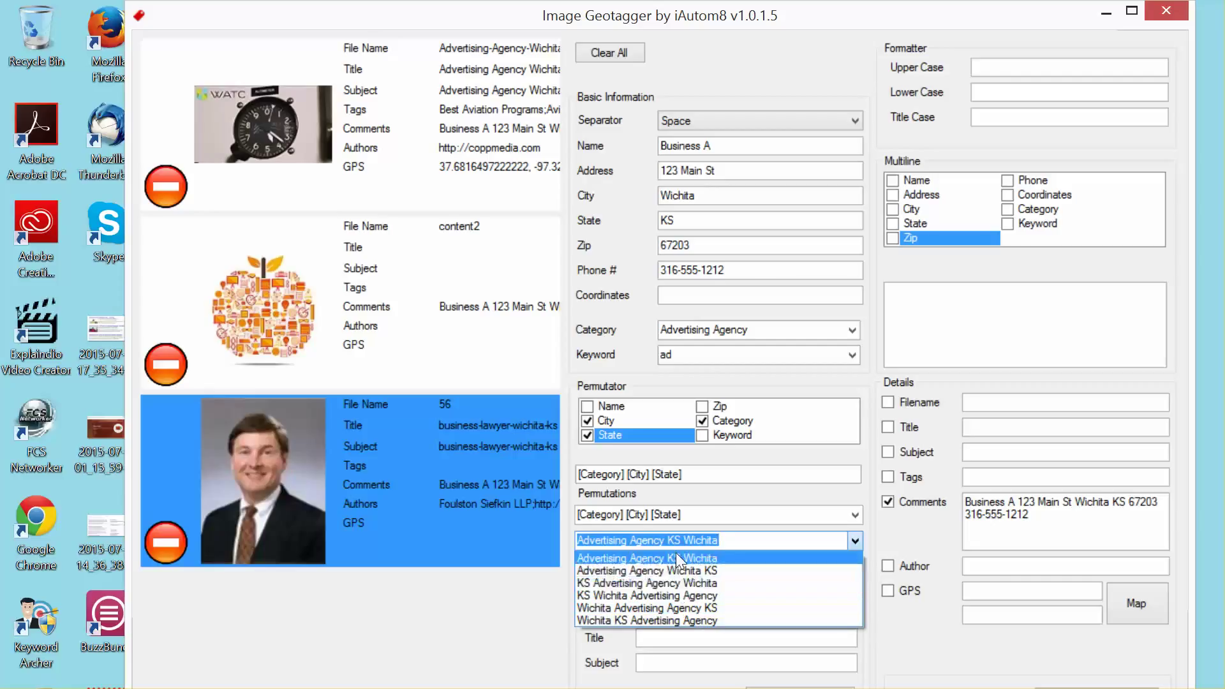
Use the permutation 'Advertising Agency Wichita KS' as both Title and Subject
click(672, 569)
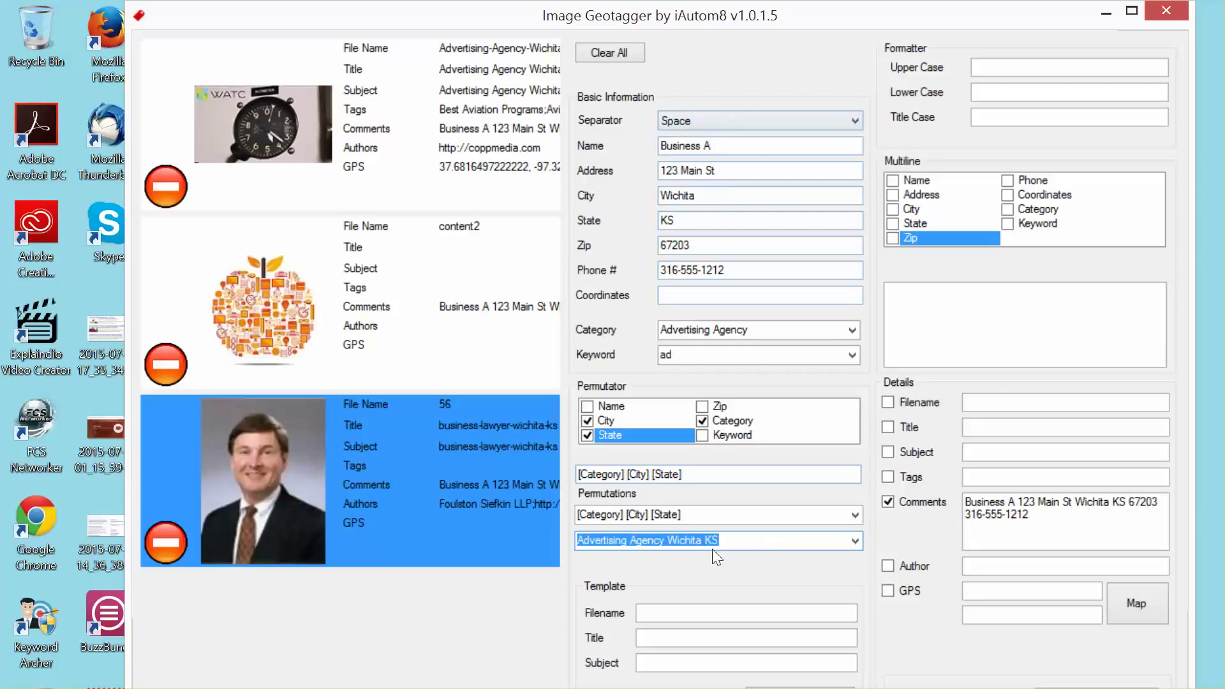
drag(685, 541, 998, 429)
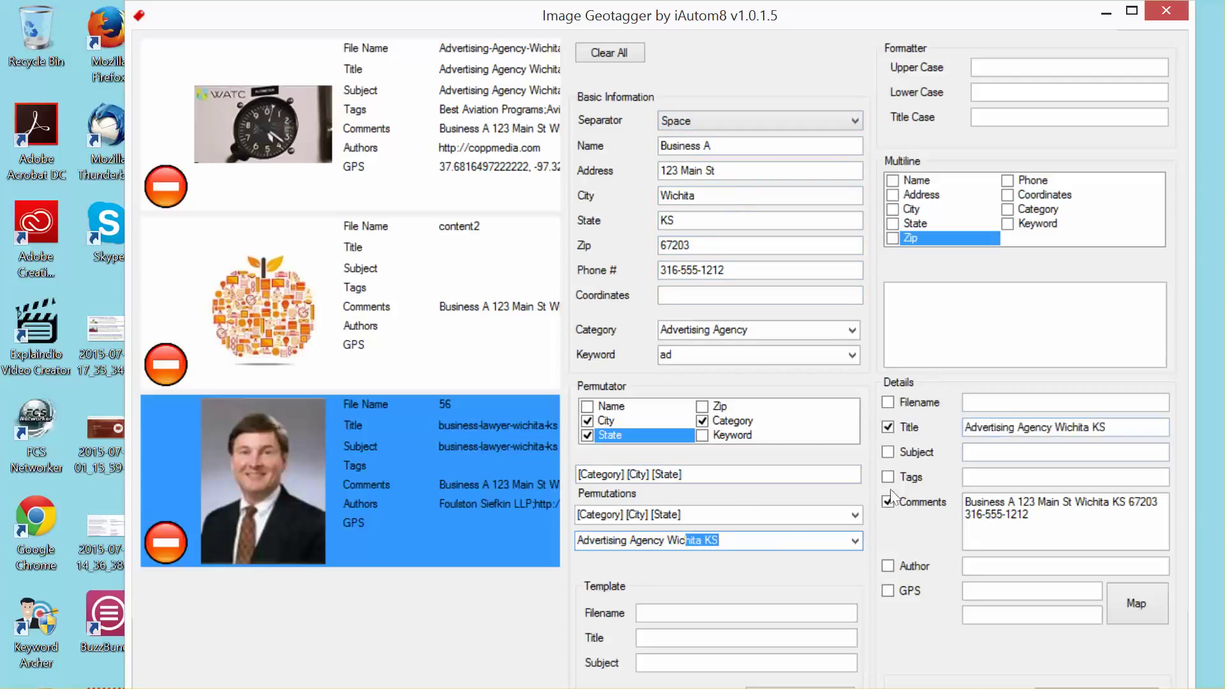
drag(622, 541, 999, 452)
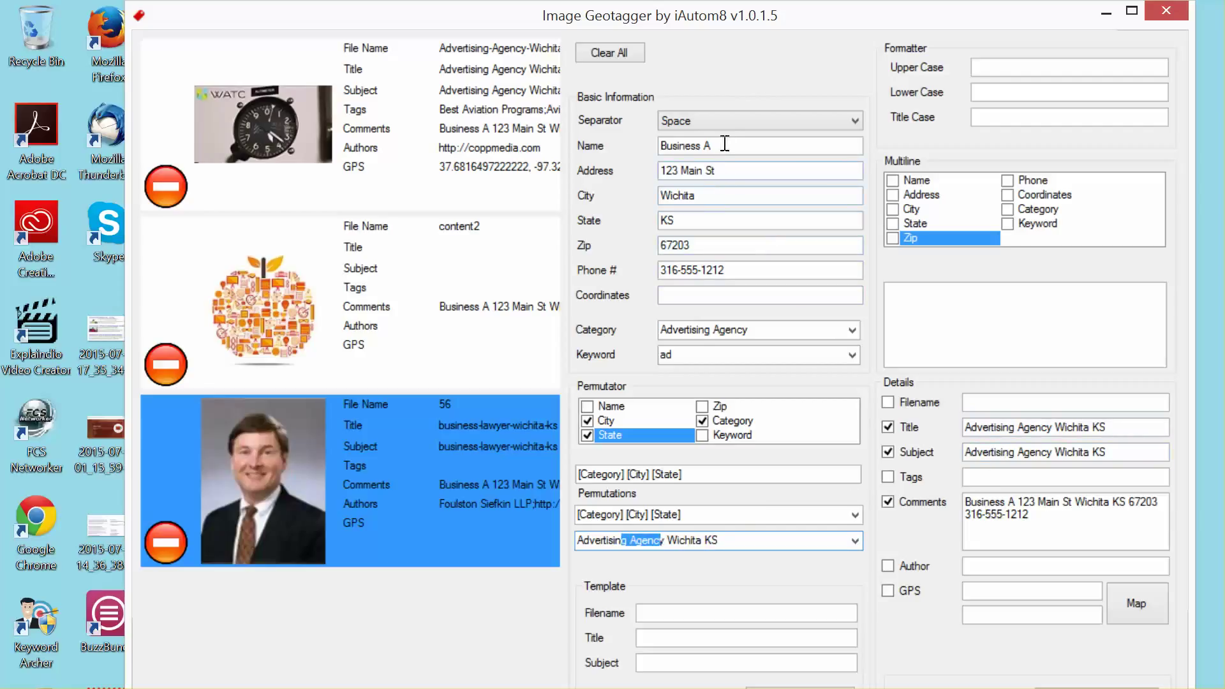
Switch the separator to Hyphen and set Filename to 'Advertising-Agency-Wichita-KS'
click(729, 121)
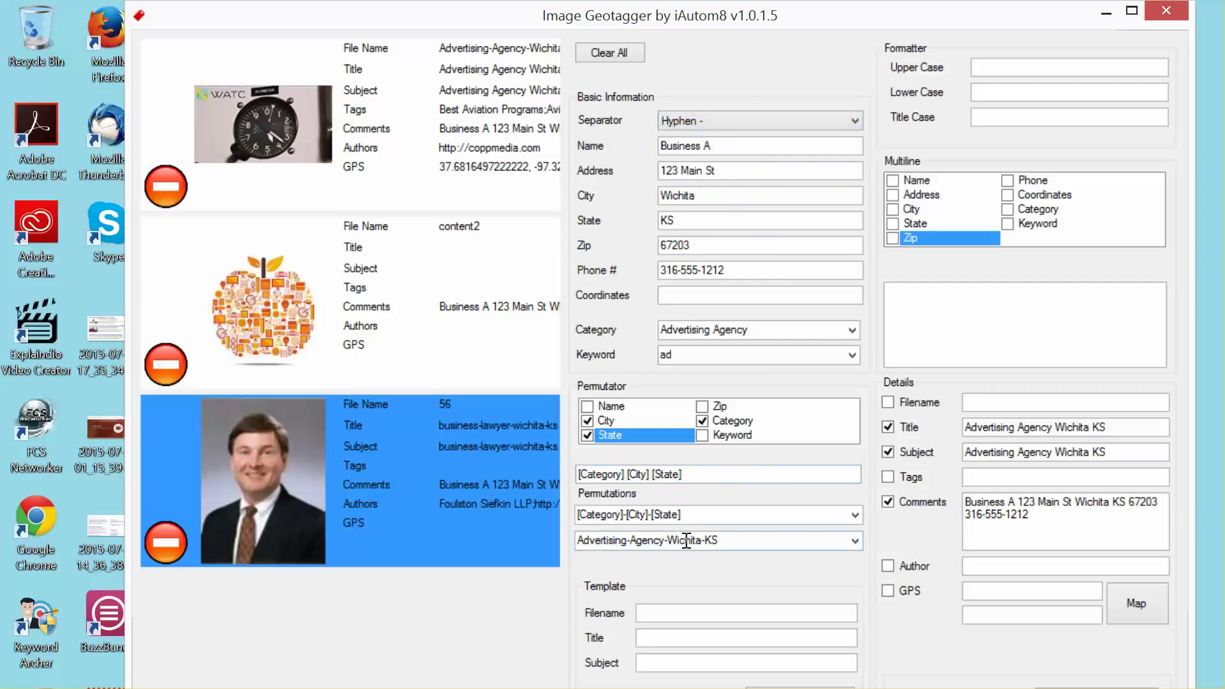
drag(686, 540, 1002, 409)
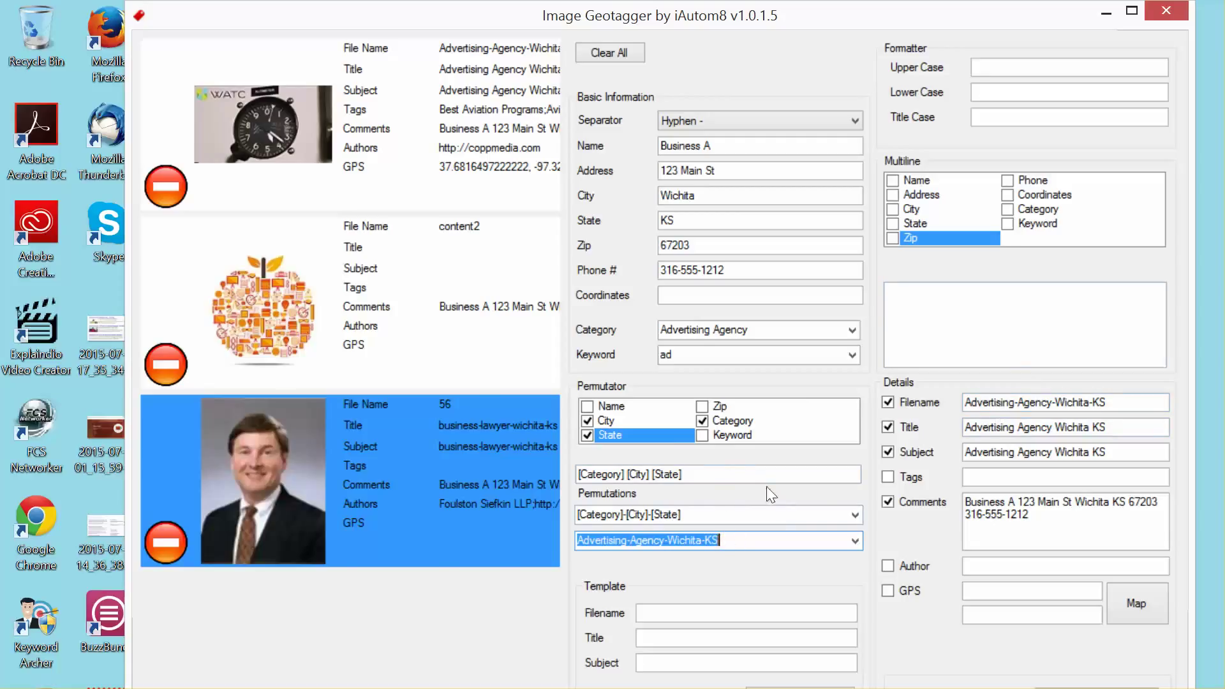
click(286, 316)
Fill the GPS detail with 38.9226, -77.0193 from a map marker near Washington
click(198, 117)
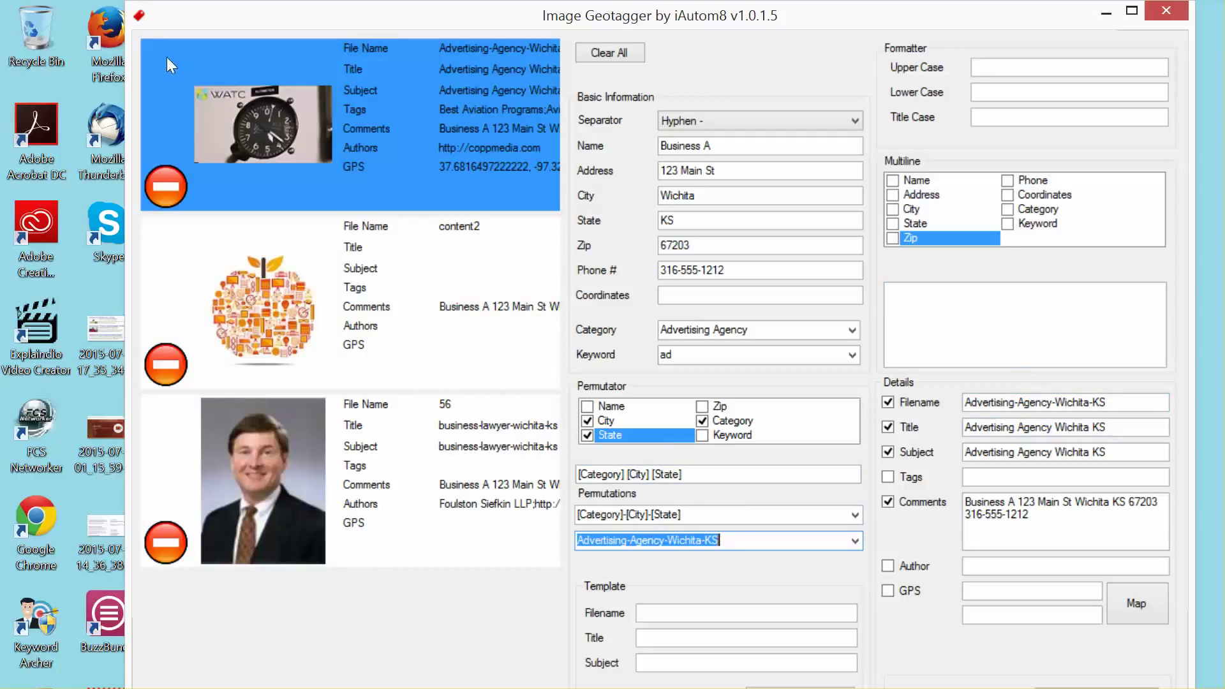
mouse_move(165, 65)
click(440, 421)
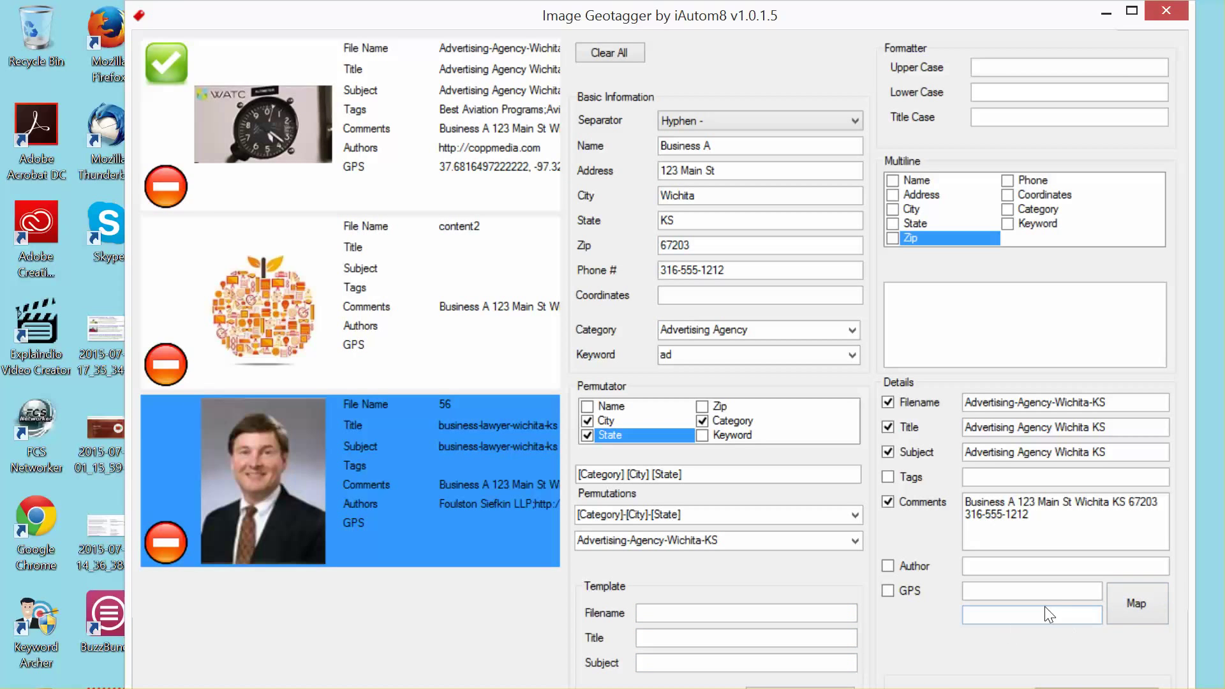
click(1134, 600)
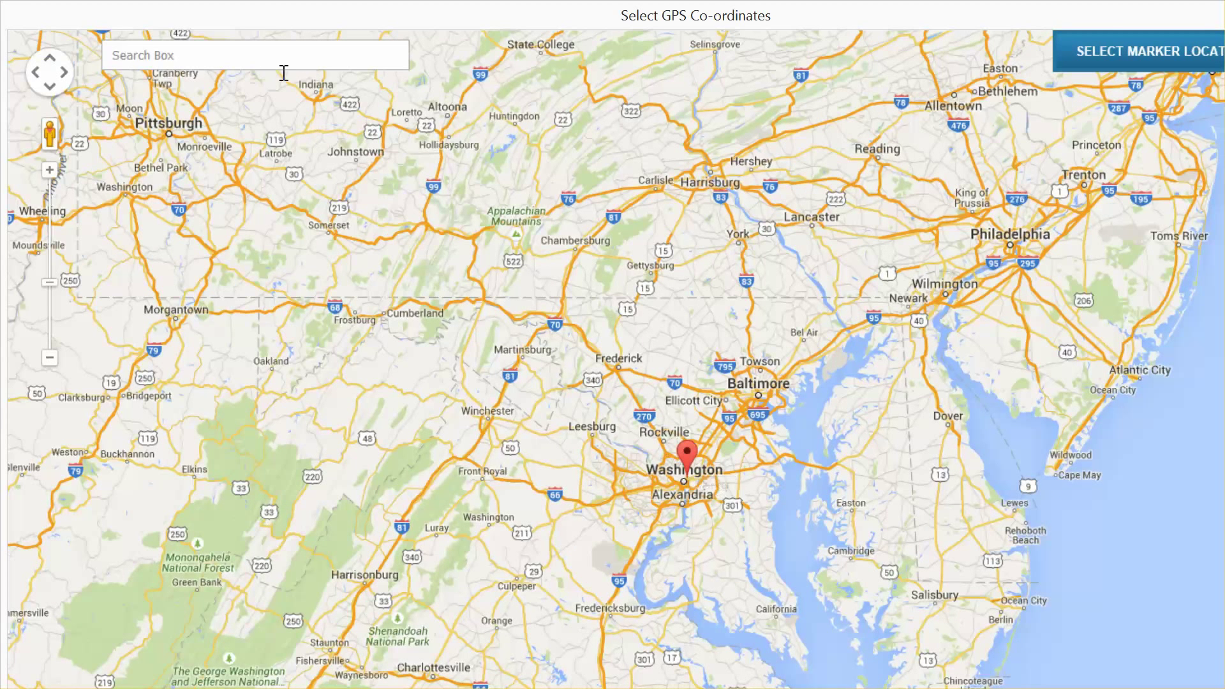
click(243, 61)
click(1113, 64)
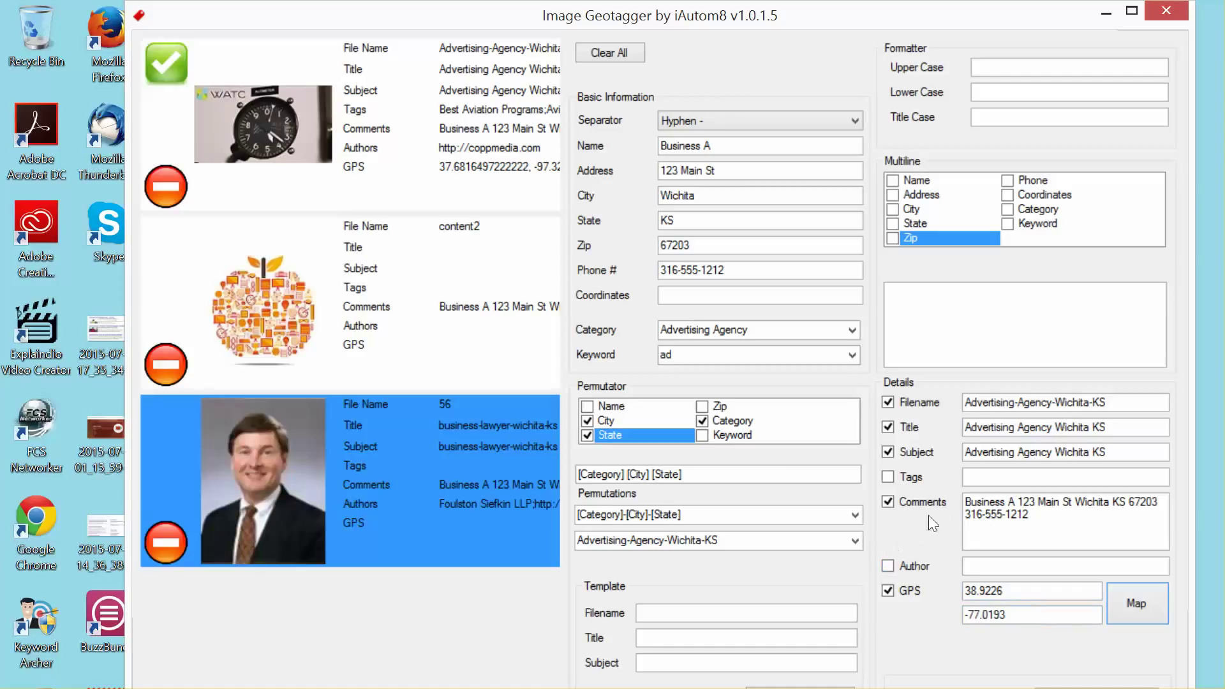
Reduce the Permutator to the Keyword field only
click(702, 421)
click(590, 422)
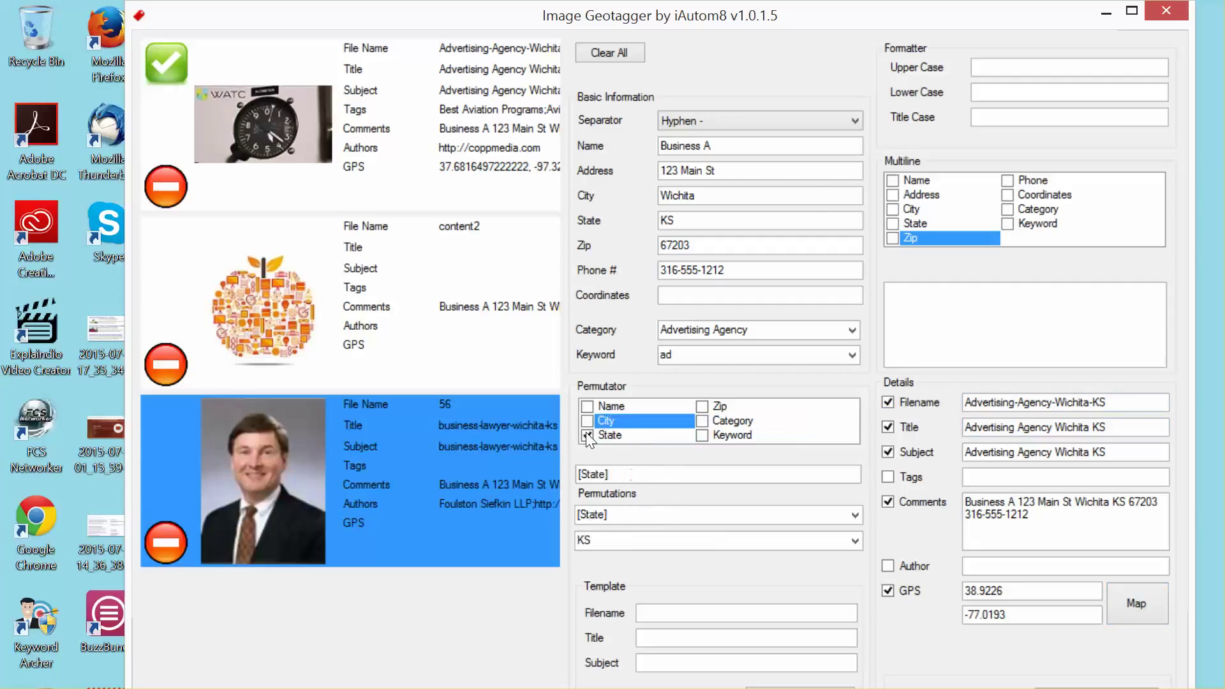
click(590, 435)
click(702, 435)
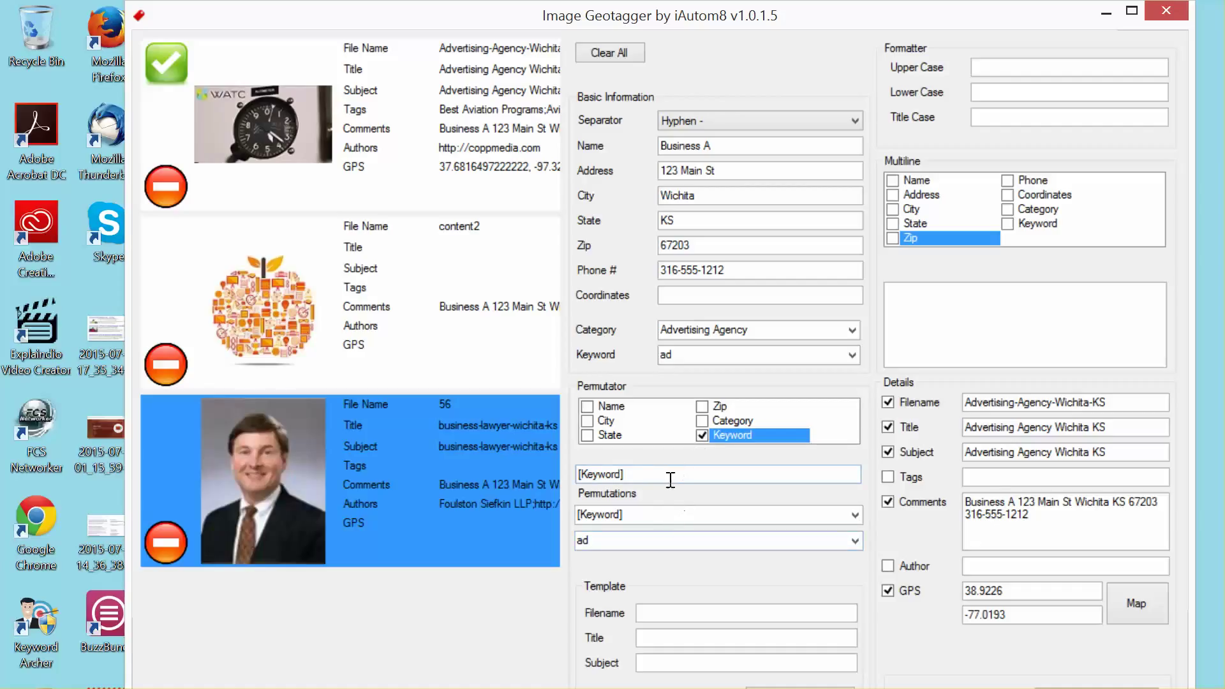
Enable Tags with 'ad' and apply all details to the three images
click(976, 478)
text(ad)
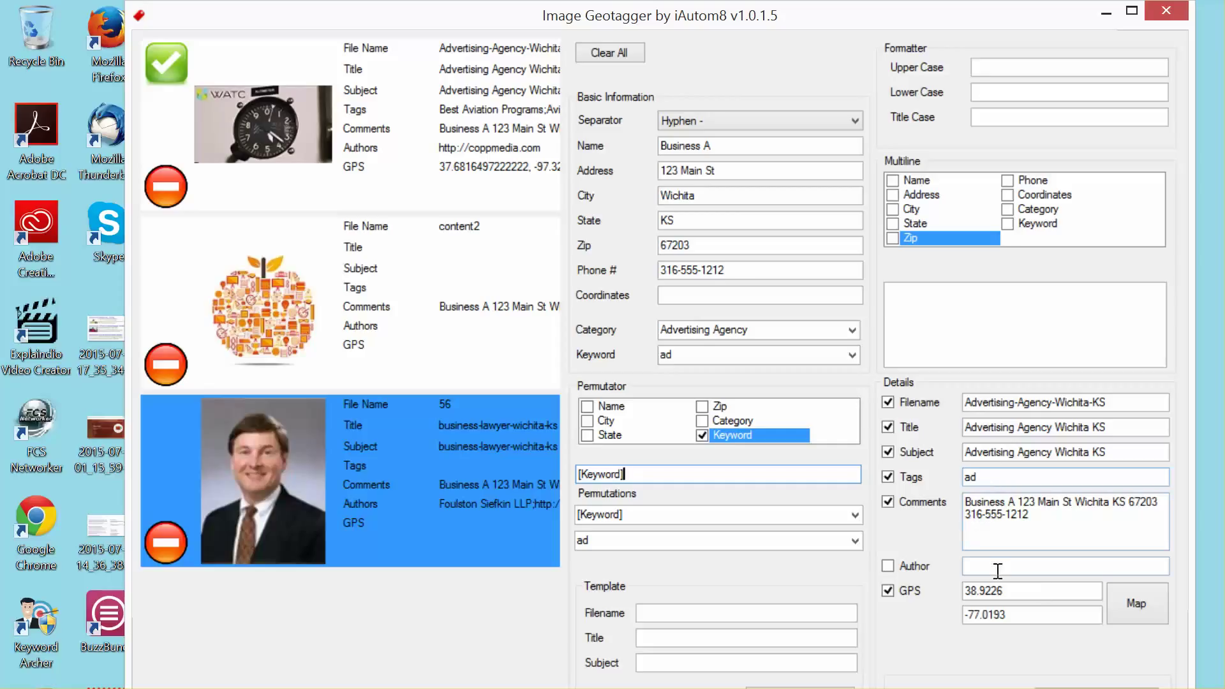
click(1084, 686)
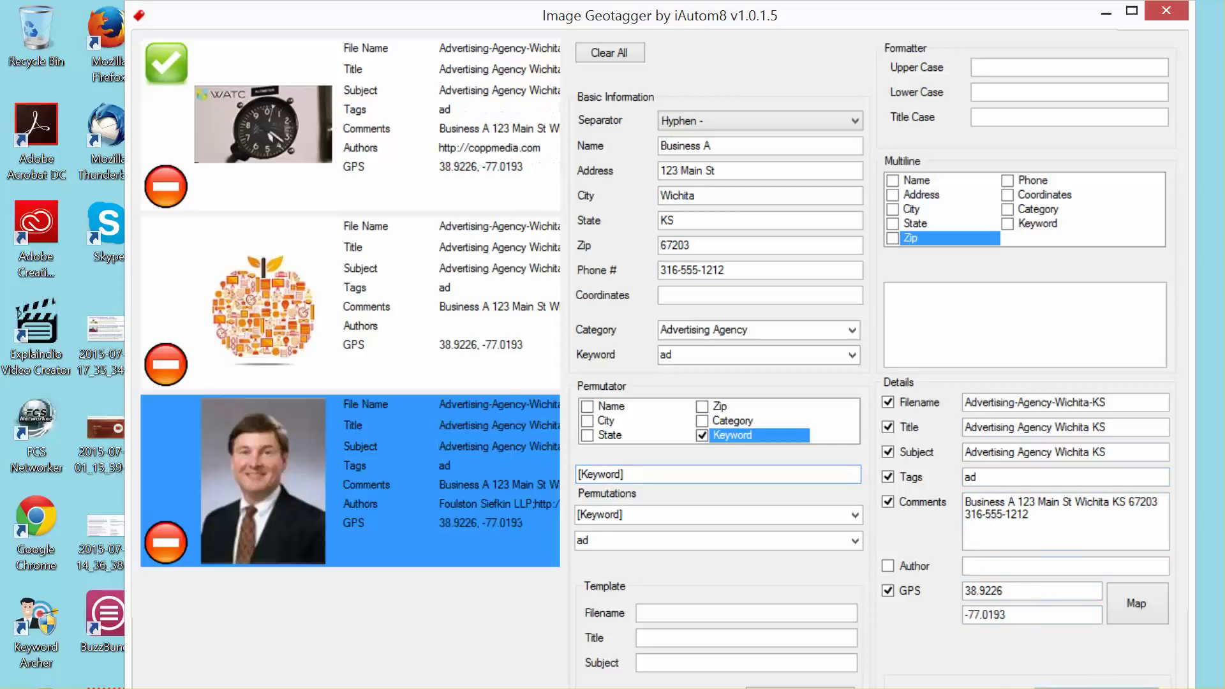